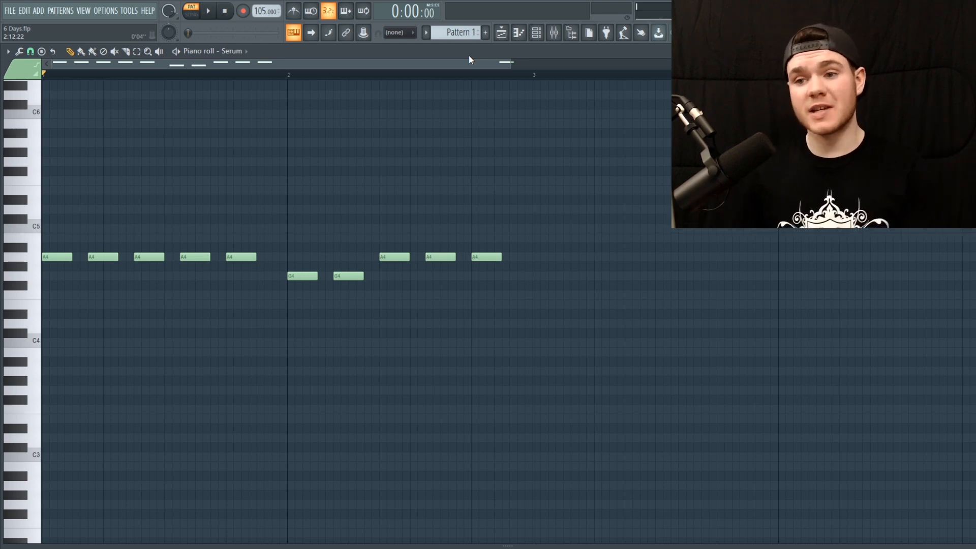
- Play Pattern 1 to hear the melody and the unfiltered Osc B sound
{"action": "key", "text": "space"}
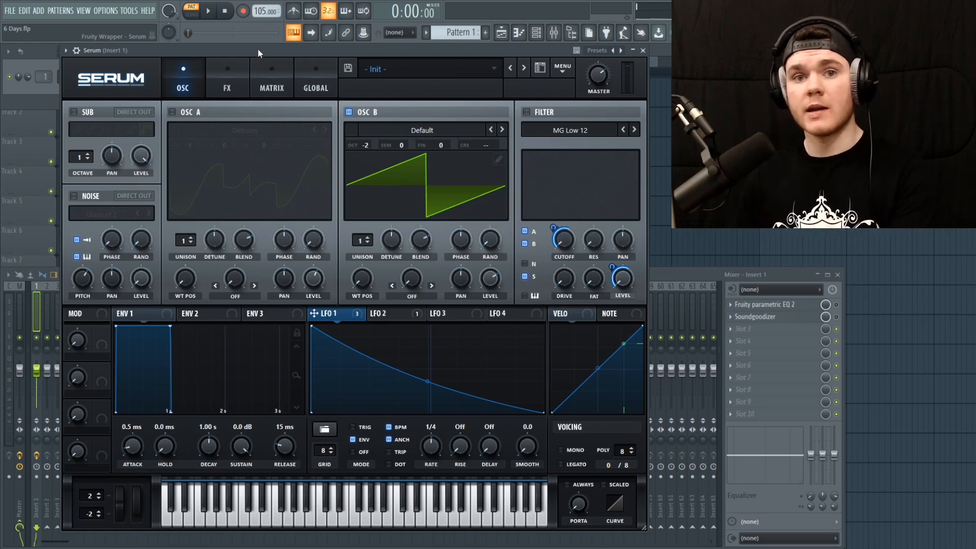
{"action": "key", "text": "space"}
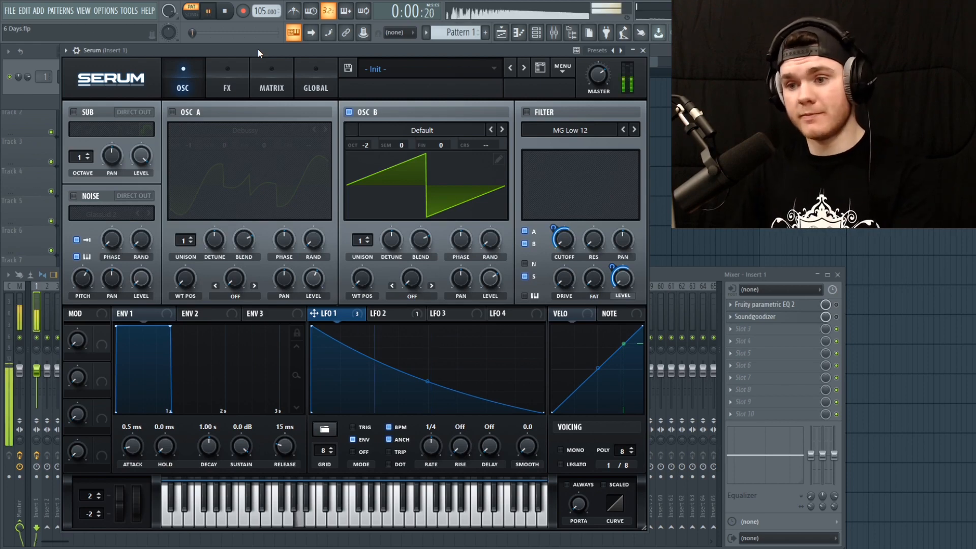
{"action": "key", "text": "space"}
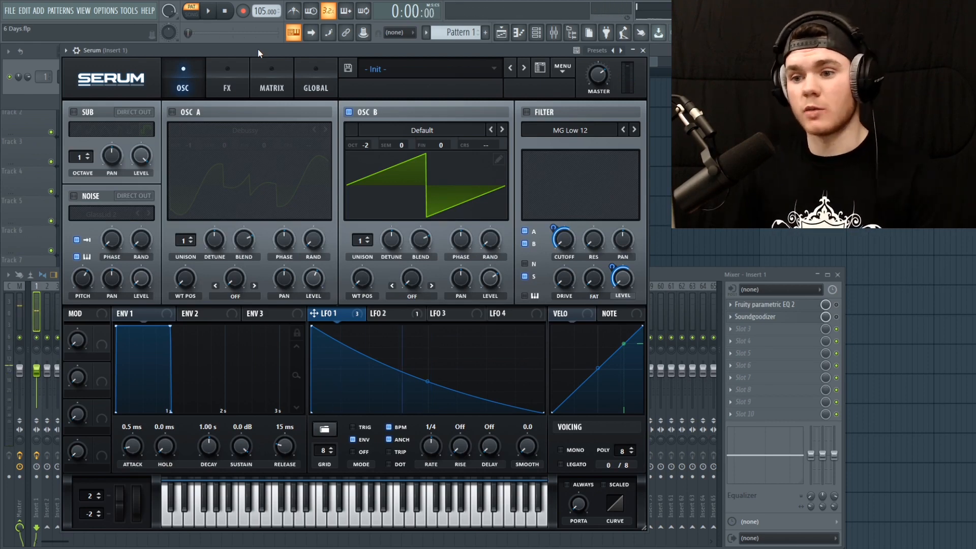
- Turn on the MG Low 12 filter, switch its Level knob to Mix, and play the pattern
{"action": "left_click", "coordinate": [529, 112]}
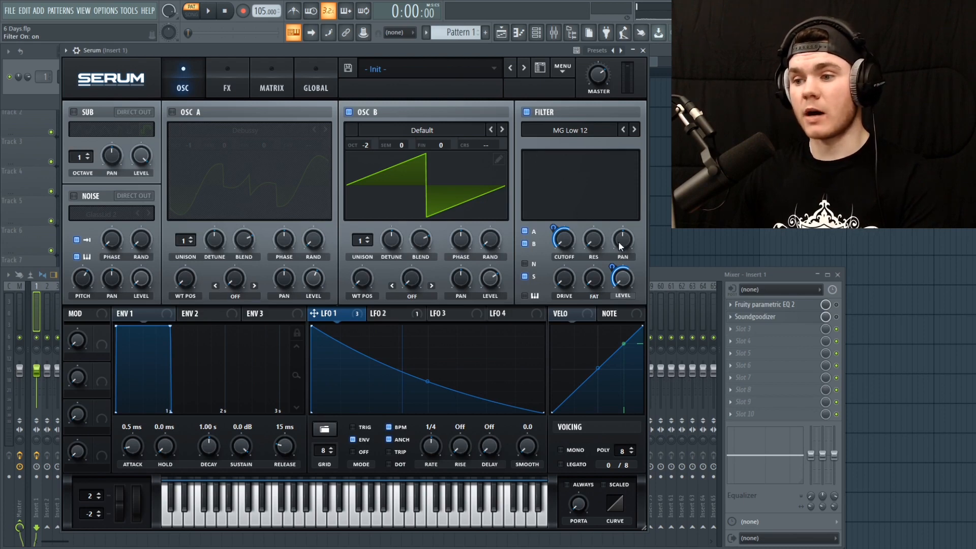
{"action": "left_click", "coordinate": [624, 295]}
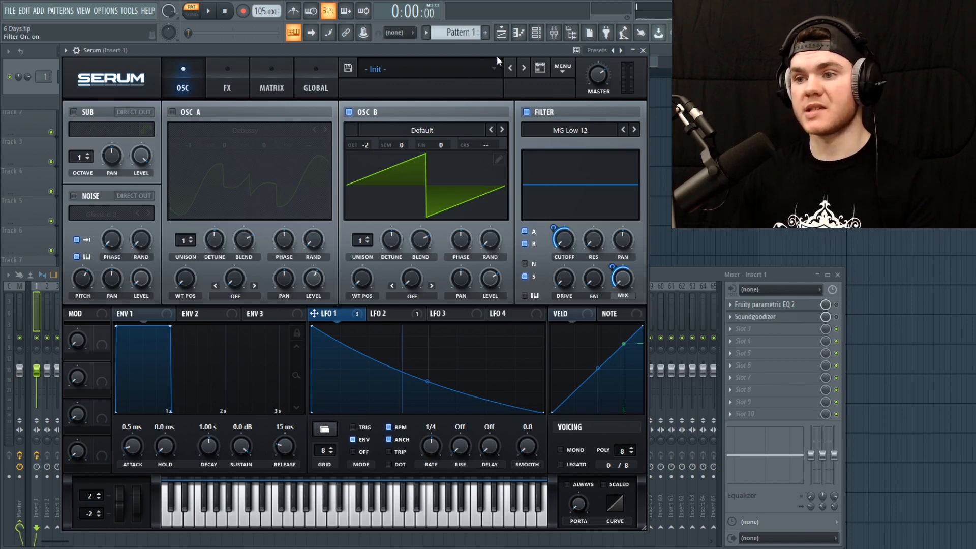
{"action": "key", "text": "space"}
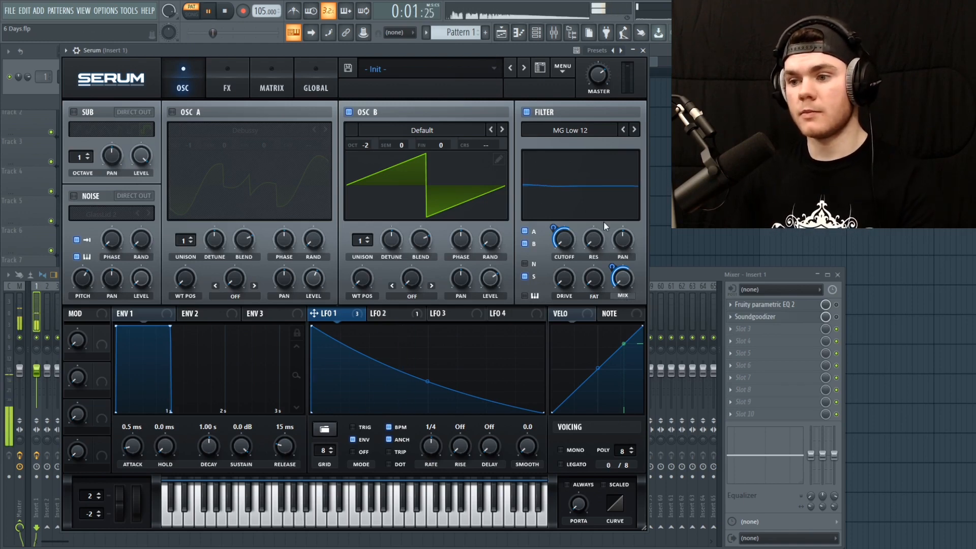
{"action": "key", "text": "space"}
- Raise the filter Mix to maximum and play the pattern to hear the filter fully applied
{"action": "left_click_drag", "start_coordinate": [624, 281], "coordinate": [630, 145]}
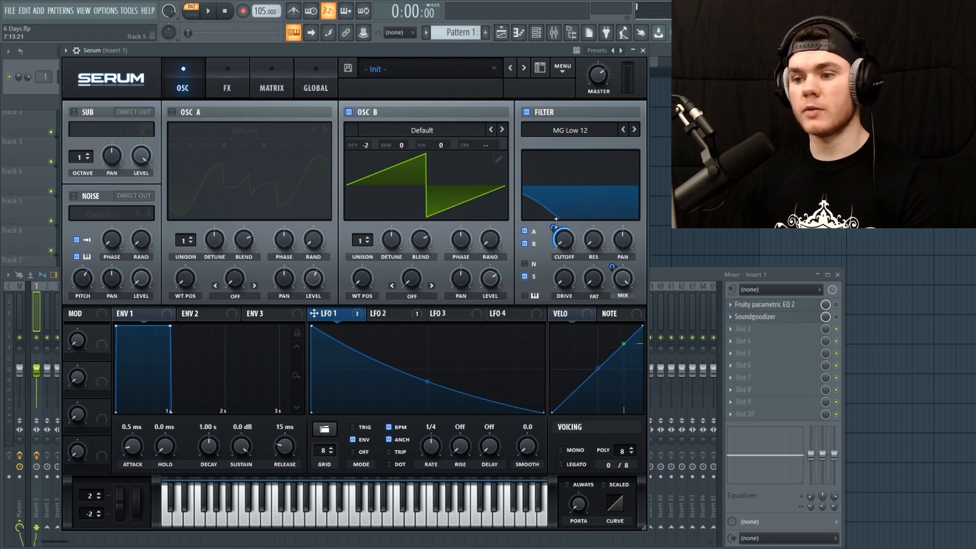
{"action": "key", "text": "space"}
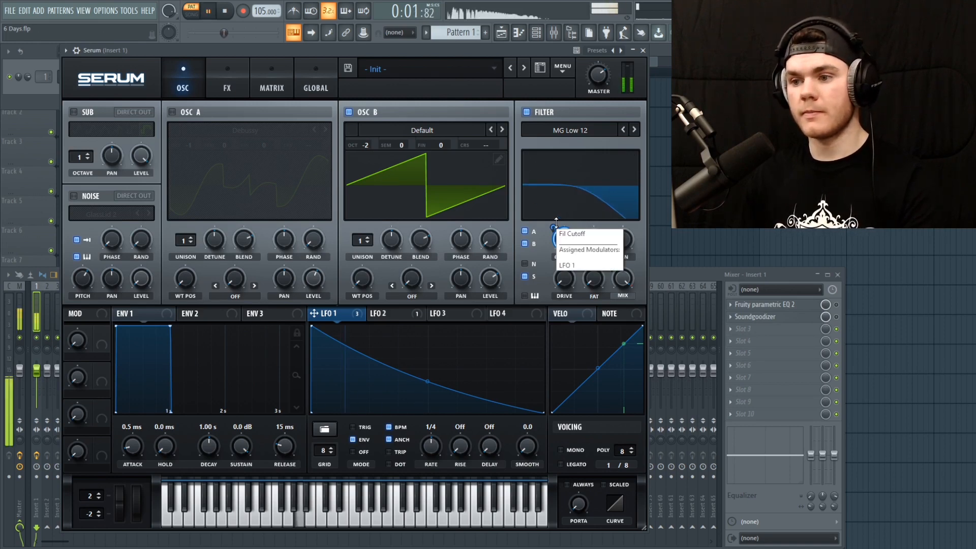
{"action": "key", "text": "space"}
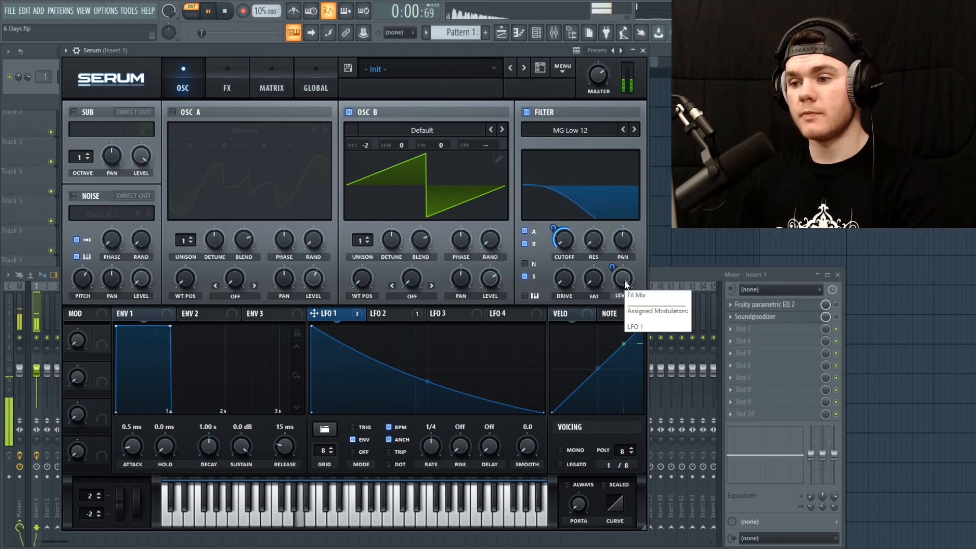
- Set the filter Level to 0% with its LFO 1 modulation active and play the pattern
{"action": "left_click_drag", "start_coordinate": [625, 281], "coordinate": [615, 406]}
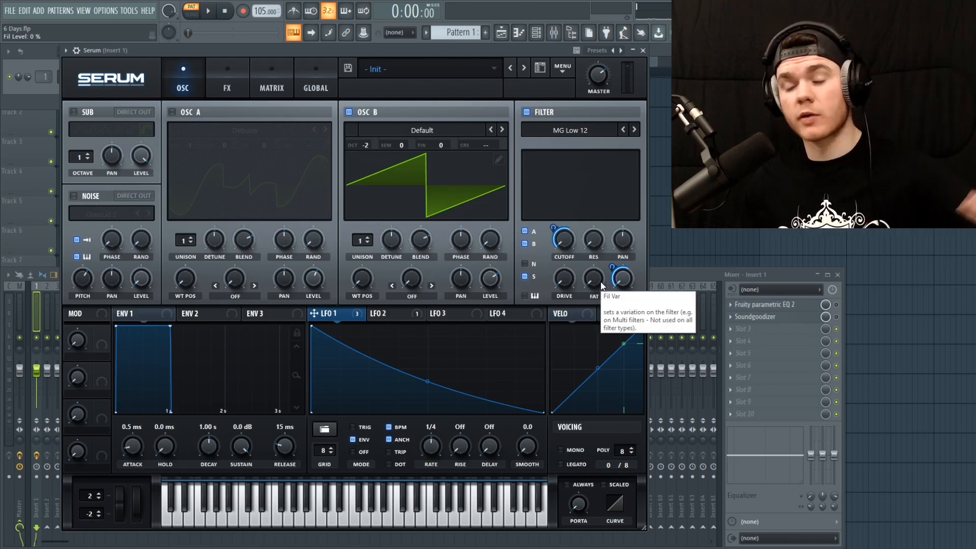
{"action": "key", "text": "space"}
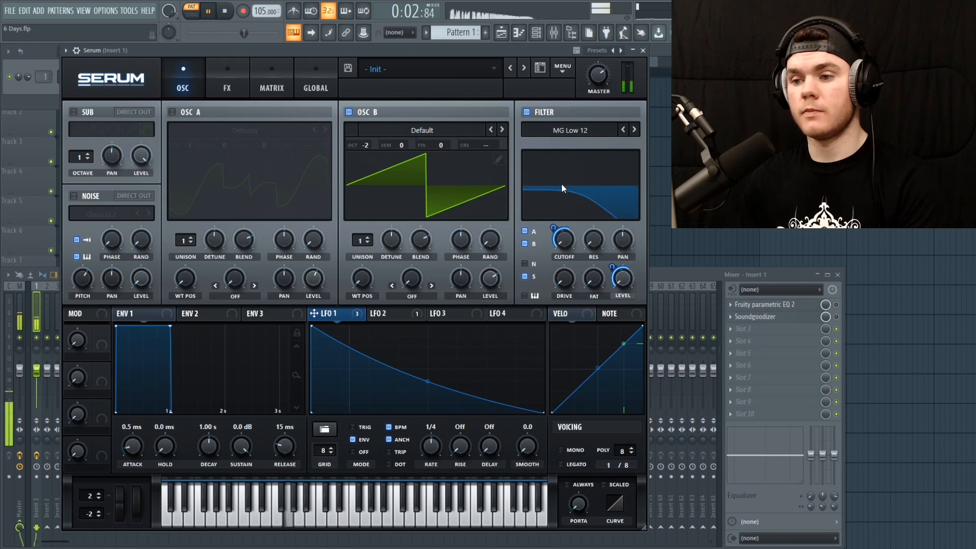
{"action": "key", "text": "space"}
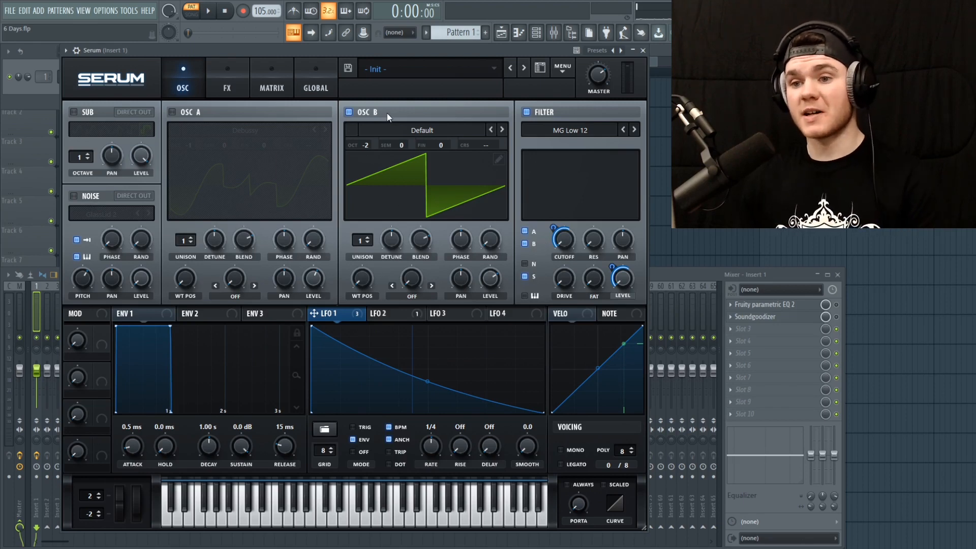
- Swap Osc B for Osc A's Debussy wavetable, turn off the filter, and play the pattern
{"action": "left_click", "coordinate": [349, 112]}
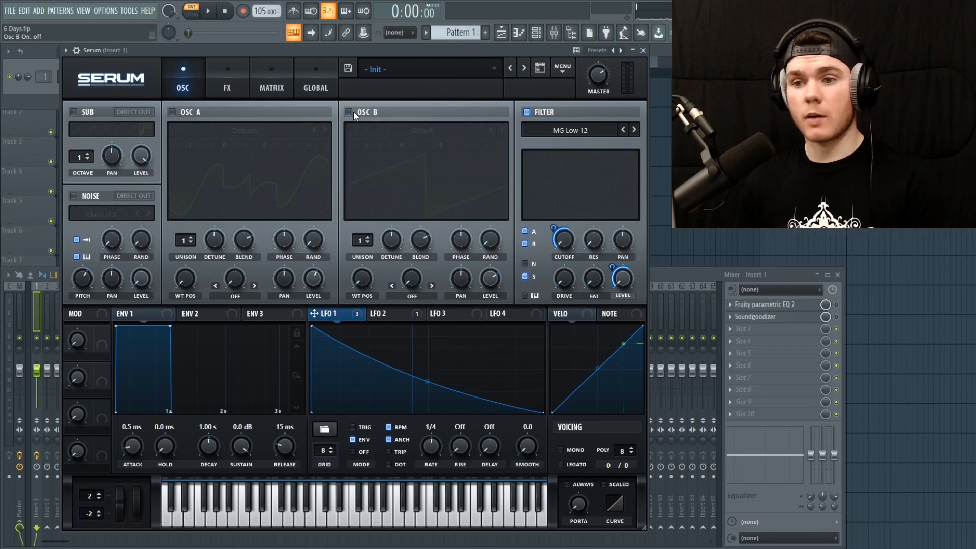
{"action": "left_click", "coordinate": [173, 112]}
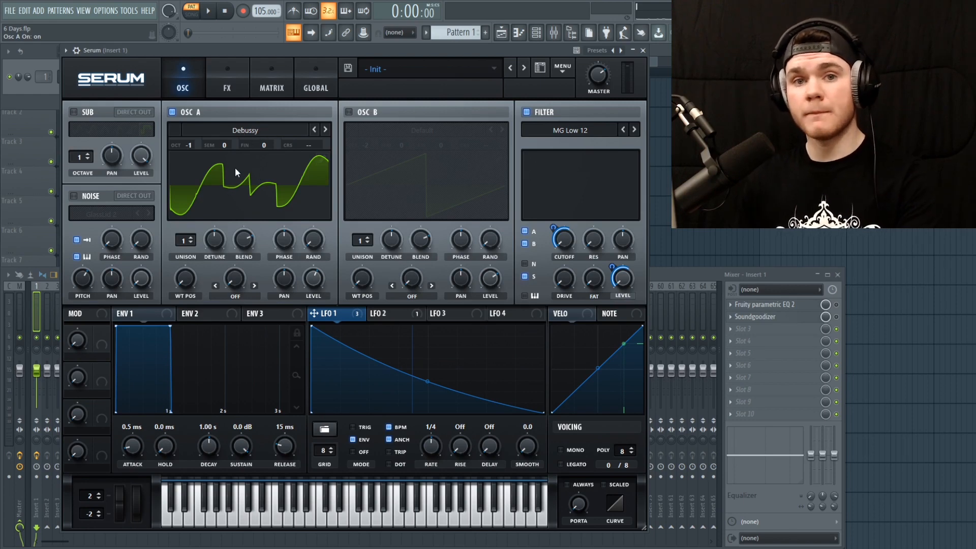
{"action": "left_click", "coordinate": [527, 112]}
{"action": "key", "text": "space"}
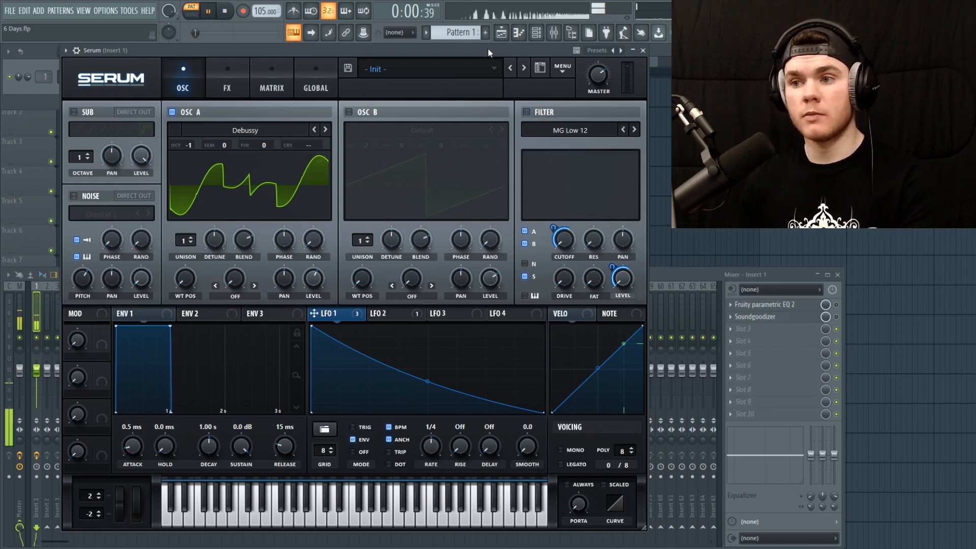
{"action": "key", "text": "space"}
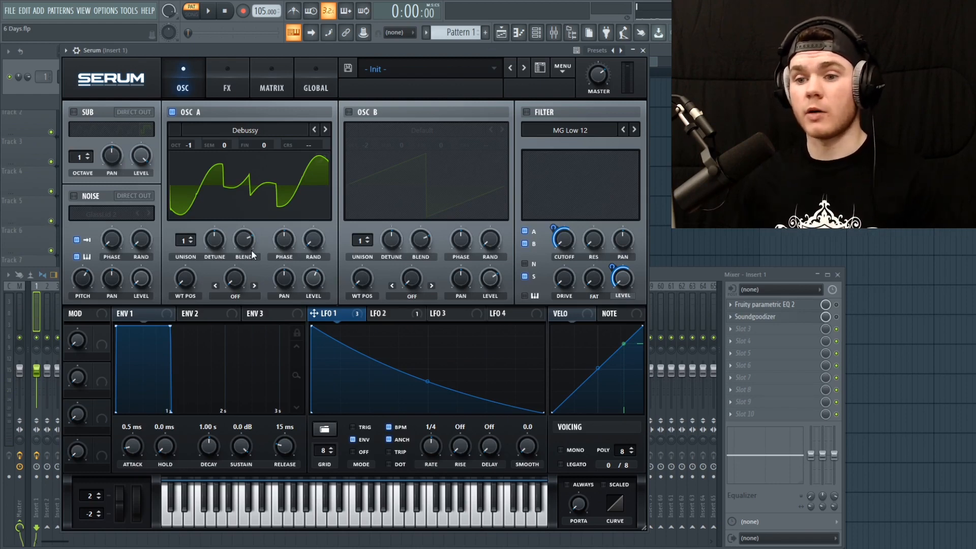
- Check the wavetable position and waveform display of Osc A
{"action": "left_click", "coordinate": [192, 279]}
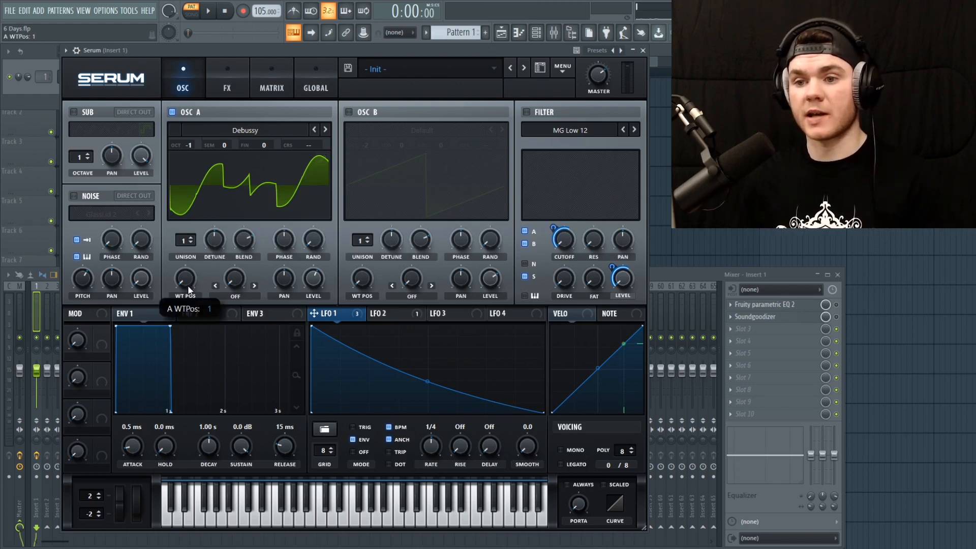
{"action": "left_click", "coordinate": [237, 184]}
{"action": "left_click", "coordinate": [237, 185]}
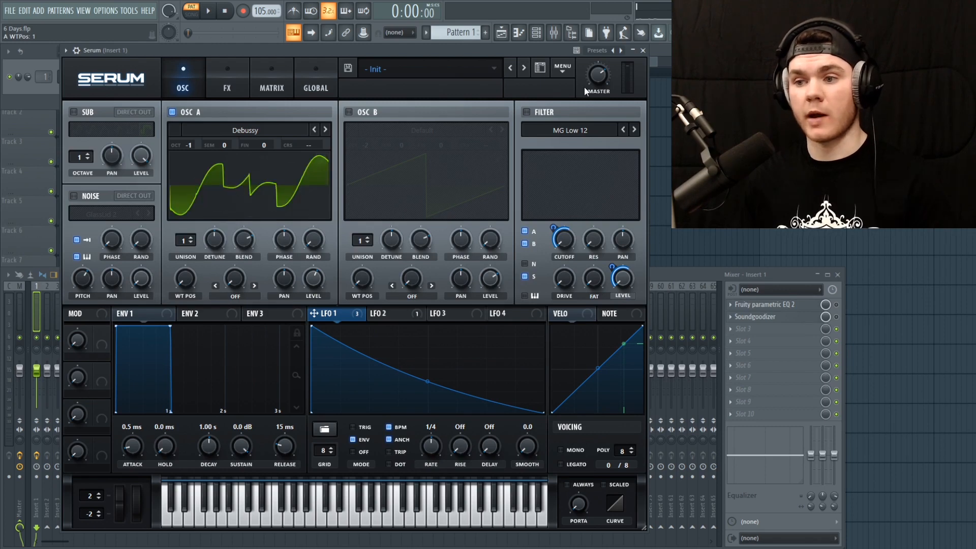
- Turn the filter back on and play the pattern with only Osc A active
{"action": "left_click", "coordinate": [526, 112]}
{"action": "key", "text": "space"}
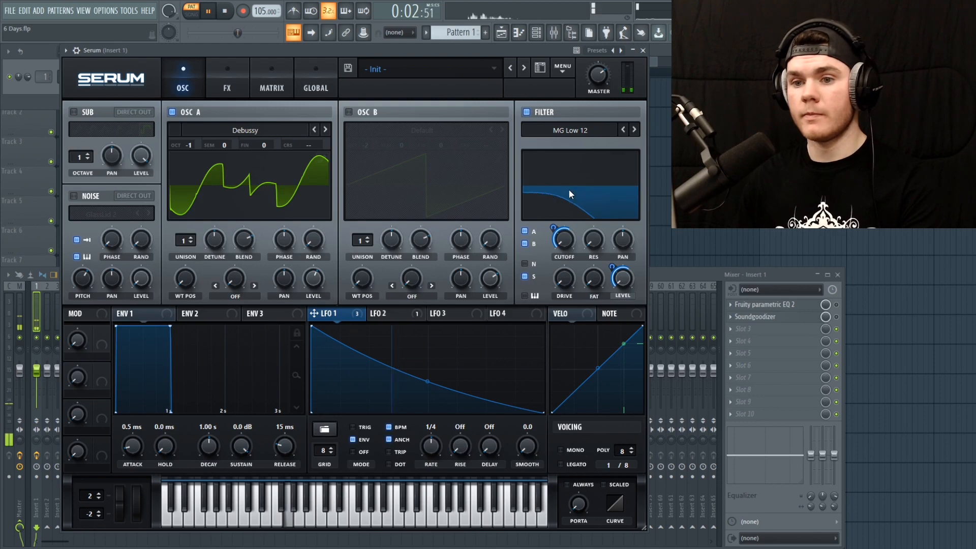
{"action": "key", "text": "space"}
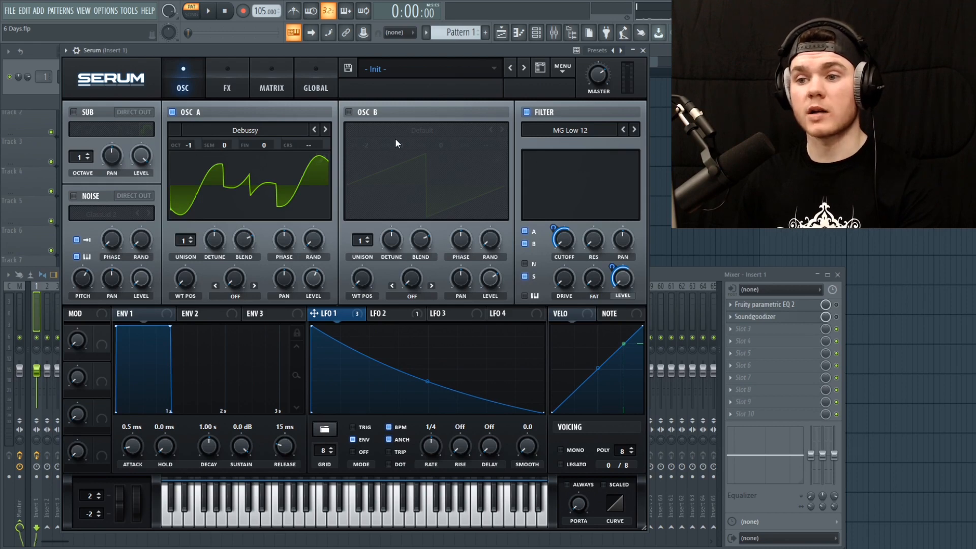
- Turn Osc B back on and play the pattern with both oscillators through the filter
{"action": "left_click", "coordinate": [349, 112]}
{"action": "key", "text": "space"}
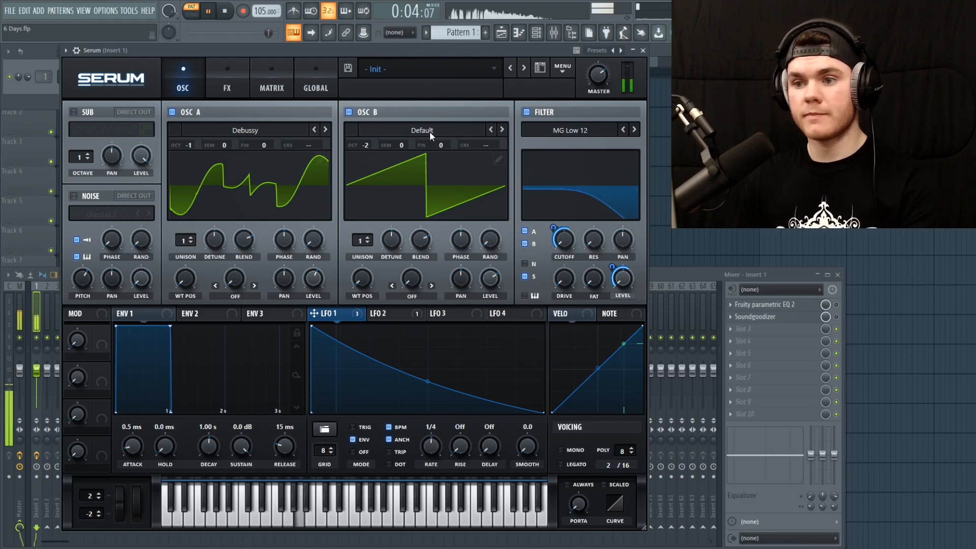
{"action": "key", "text": "space"}
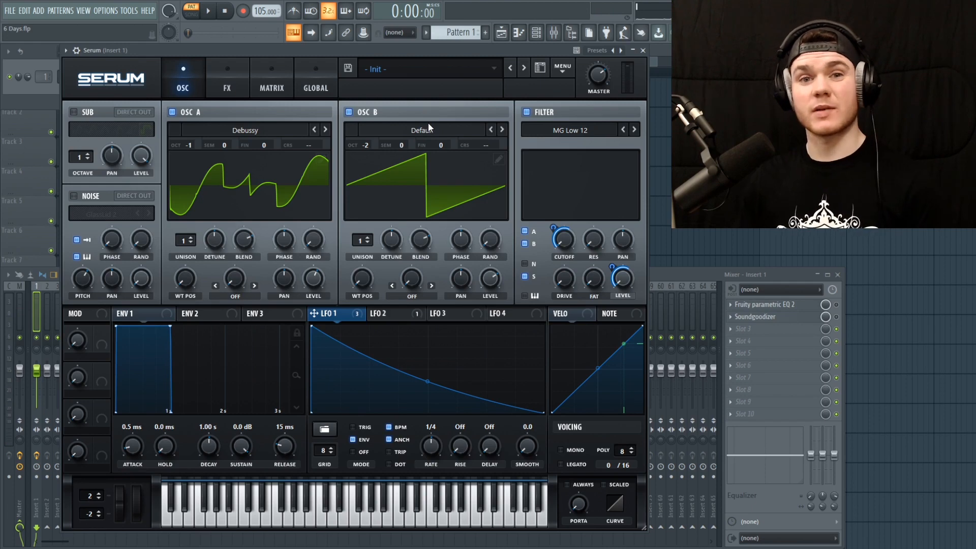
- Turn on the Sub oscillator, turn off Osc A and Osc B, and play the filtered sub alone
{"action": "left_click", "coordinate": [81, 111]}
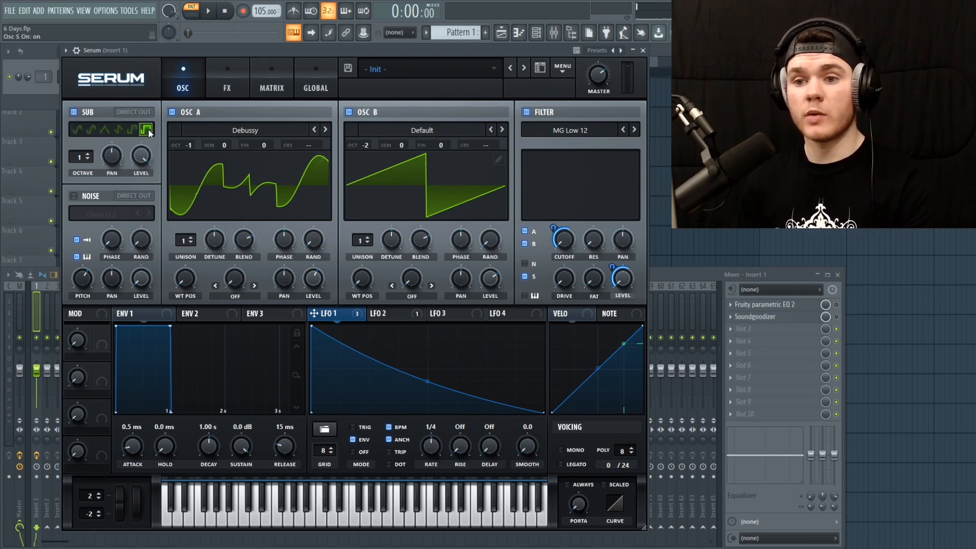
{"action": "left_click", "coordinate": [172, 112]}
{"action": "left_click", "coordinate": [358, 110]}
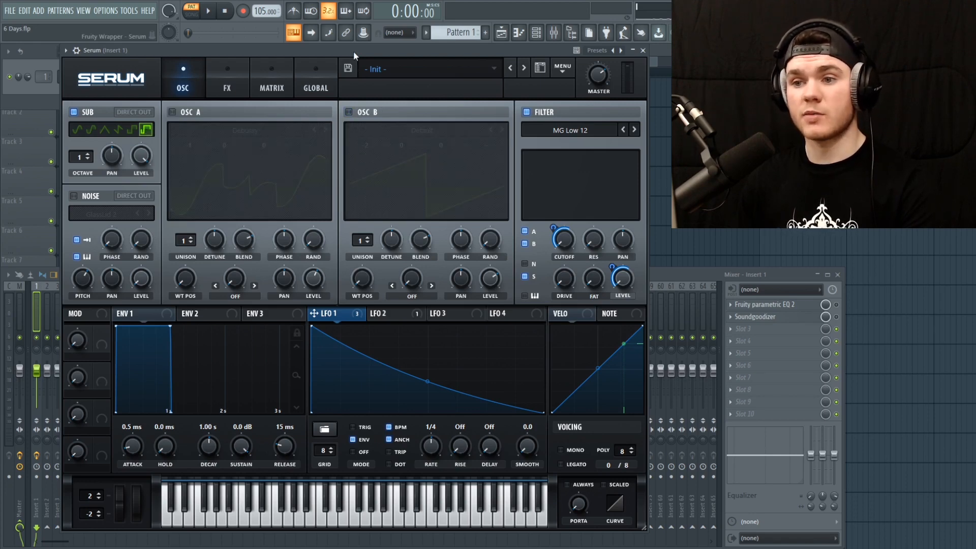
{"action": "key", "text": "space"}
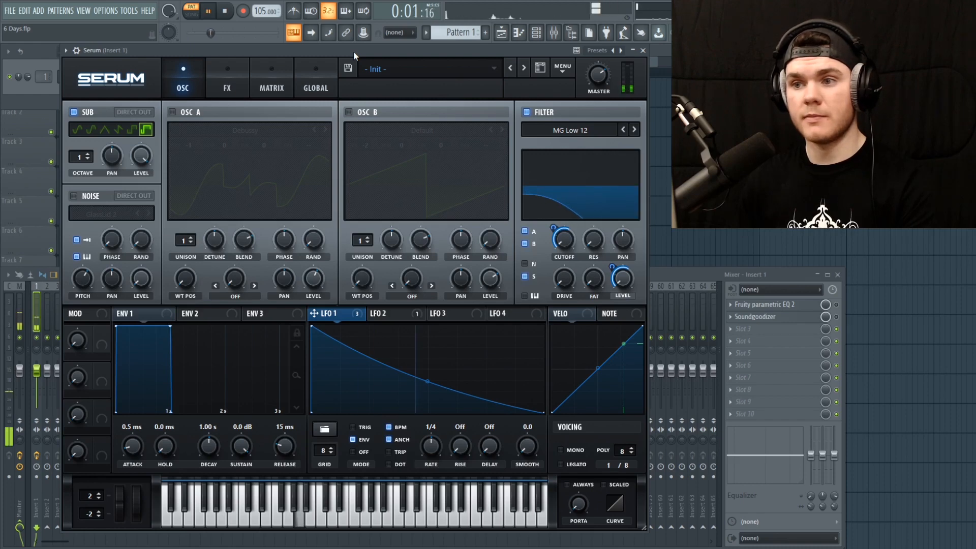
{"action": "key", "text": "space"}
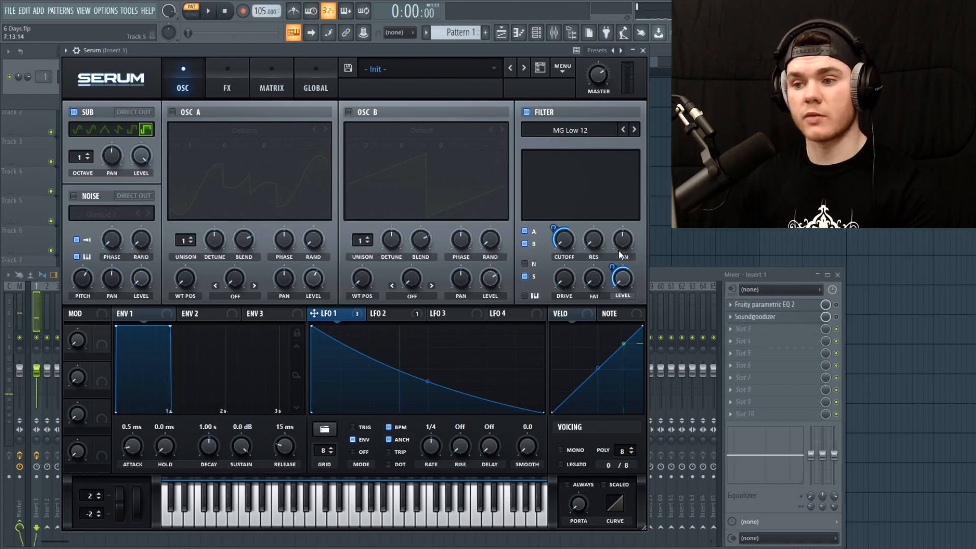
- Take the Sub oscillator out of the filter routing, play the unfiltered sub, and route it back to the filter
{"action": "left_click", "coordinate": [531, 275]}
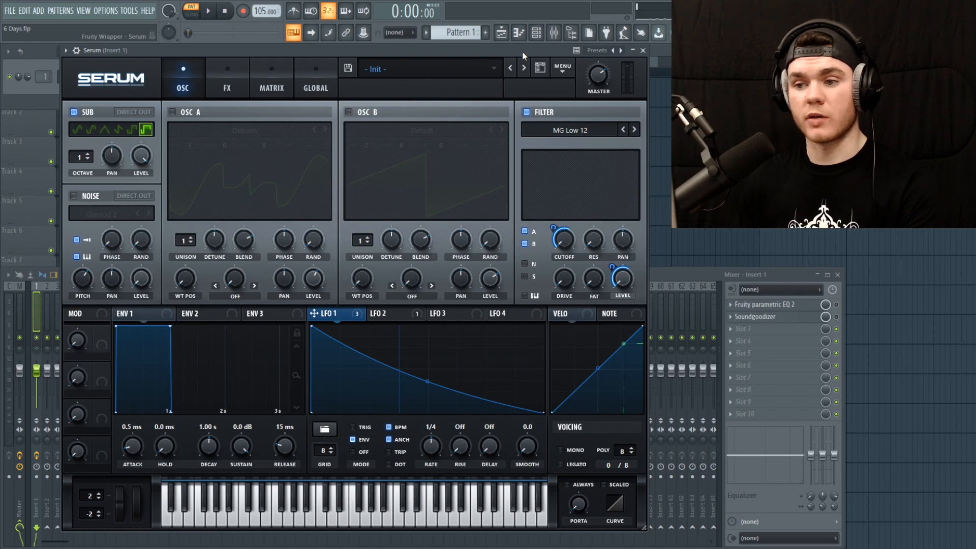
{"action": "key", "text": "space"}
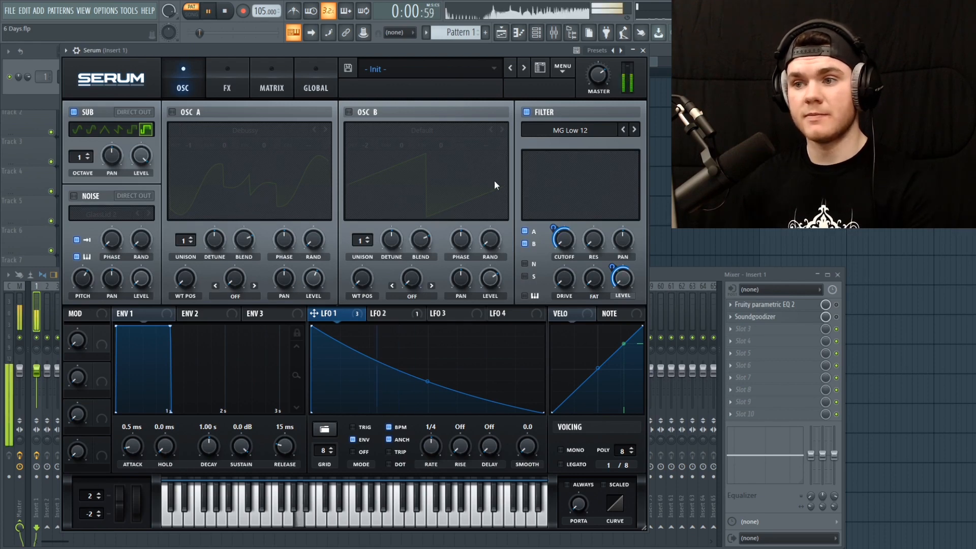
{"action": "key", "text": "space"}
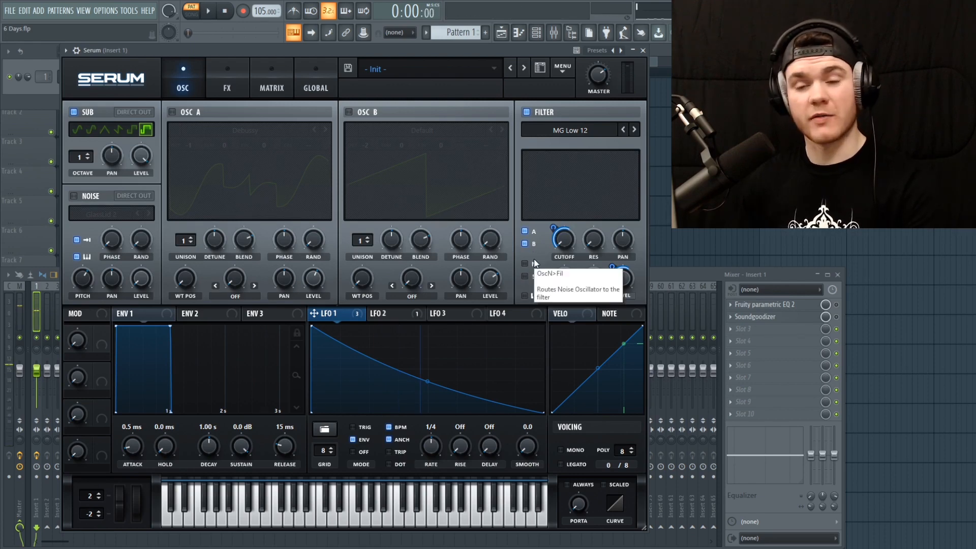
{"action": "left_click", "coordinate": [531, 278]}
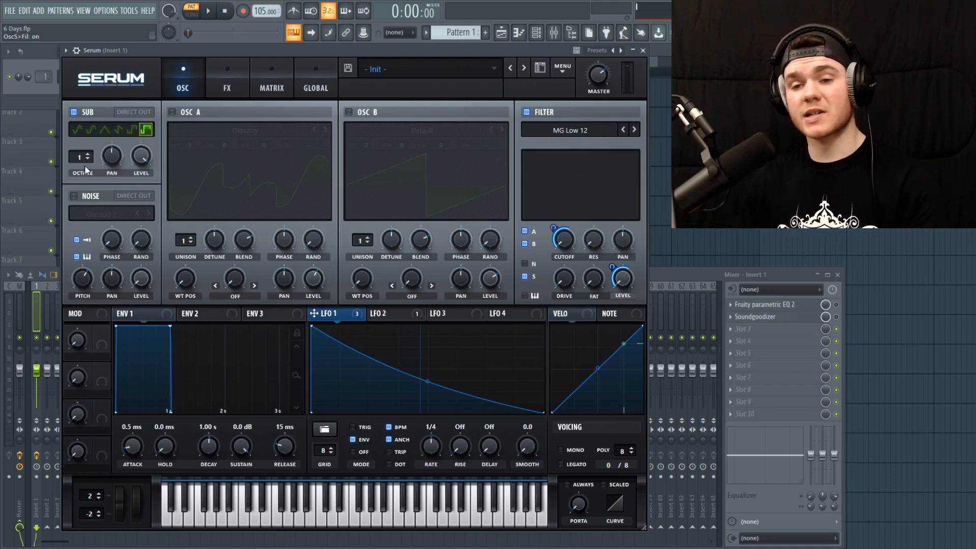
- Turn Osc A and Osc B back on and play the pattern with the Sub included
{"action": "left_click", "coordinate": [172, 112]}
{"action": "left_click", "coordinate": [364, 113]}
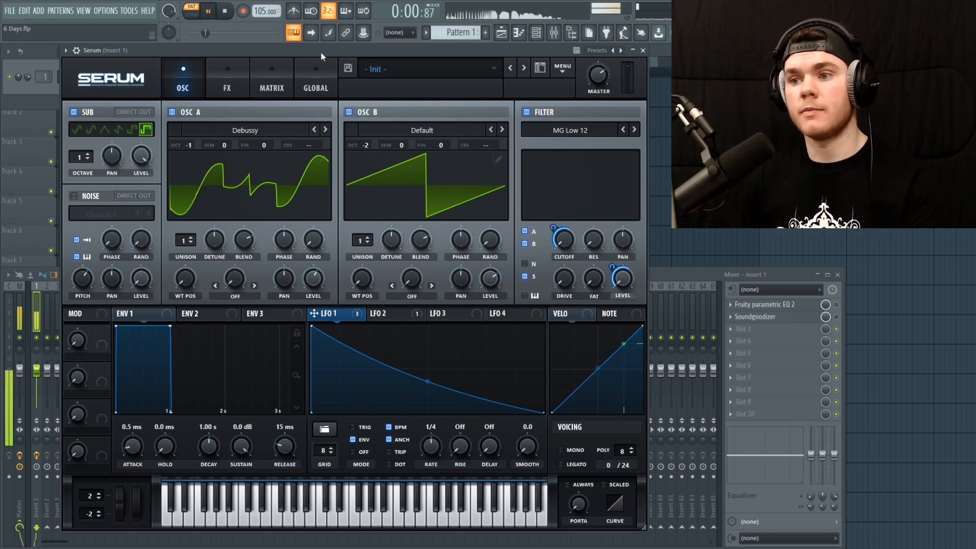
{"action": "key", "text": "space"}
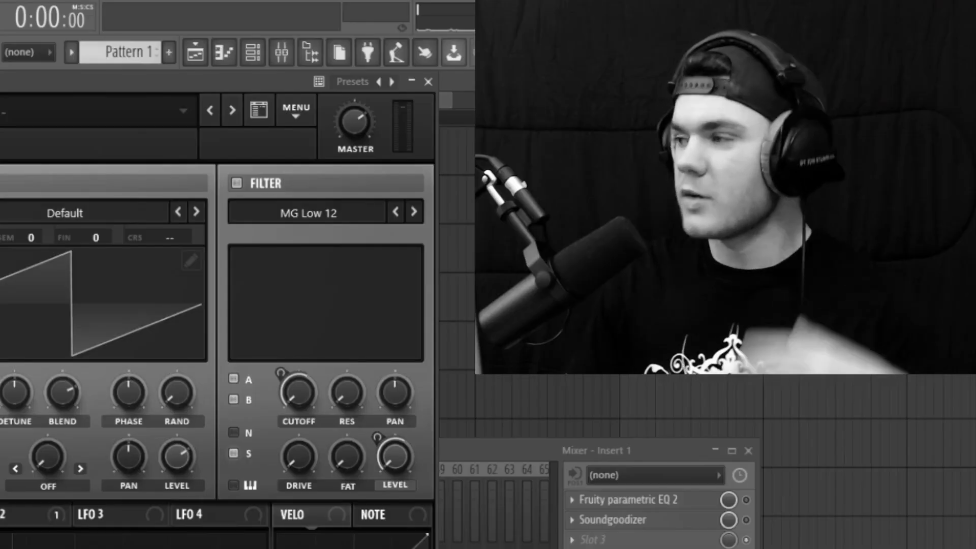
- Show LFO 2 and try its curve with the starting peak lowered to zero while the pattern plays
{"action": "left_click", "coordinate": [389, 314]}
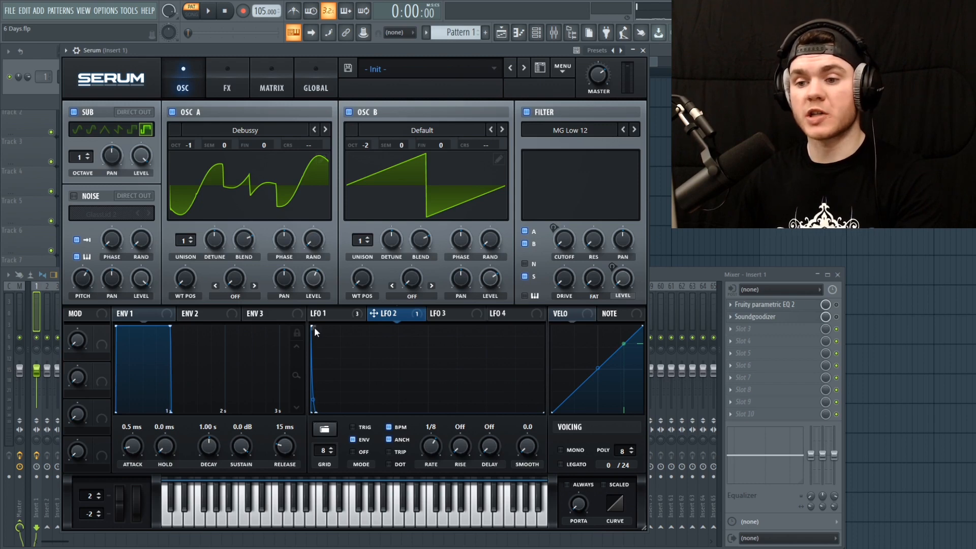
{"action": "key", "text": "space"}
{"action": "left_click_drag", "start_coordinate": [313, 327], "coordinate": [302, 426]}
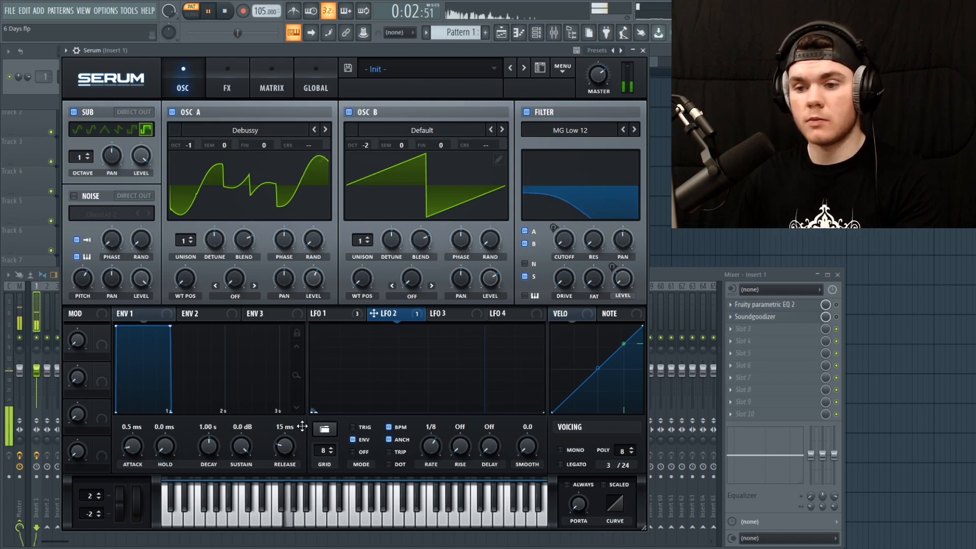
{"action": "key", "text": "space"}
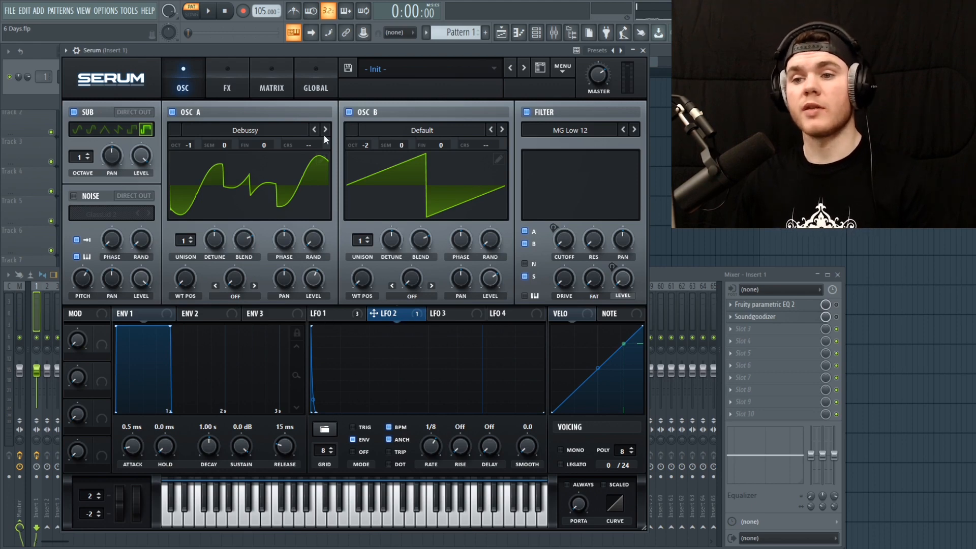
- Review LFO 2's source and its Mast.Tun destination in the modulation matrix, including the Global destination category
{"action": "left_click", "coordinate": [273, 84]}
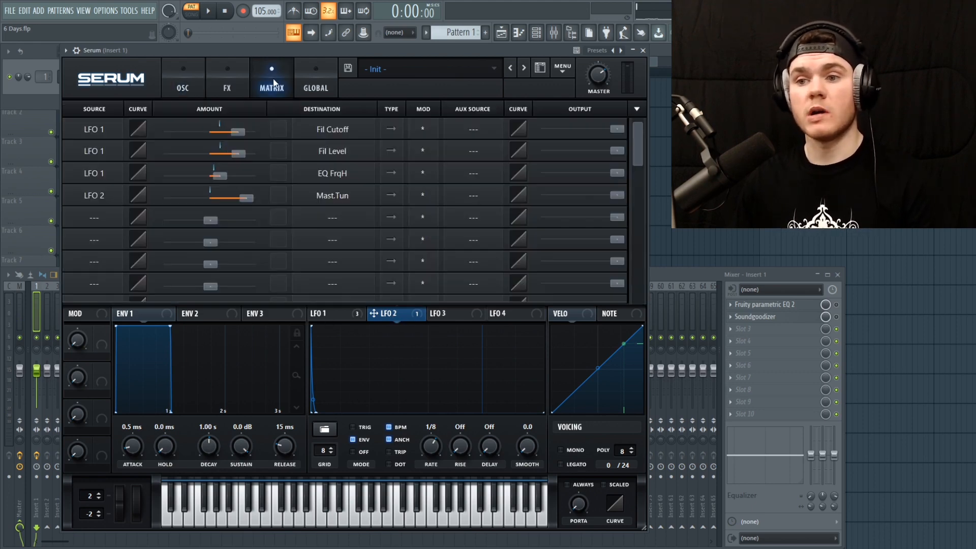
{"action": "left_click", "coordinate": [99, 193]}
{"action": "left_click", "coordinate": [100, 229]}
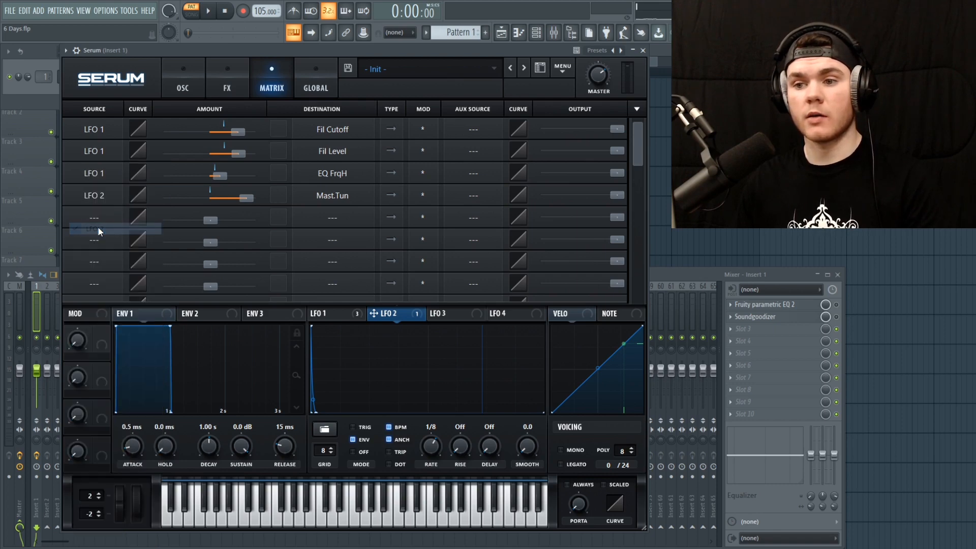
{"action": "left_click", "coordinate": [325, 196]}
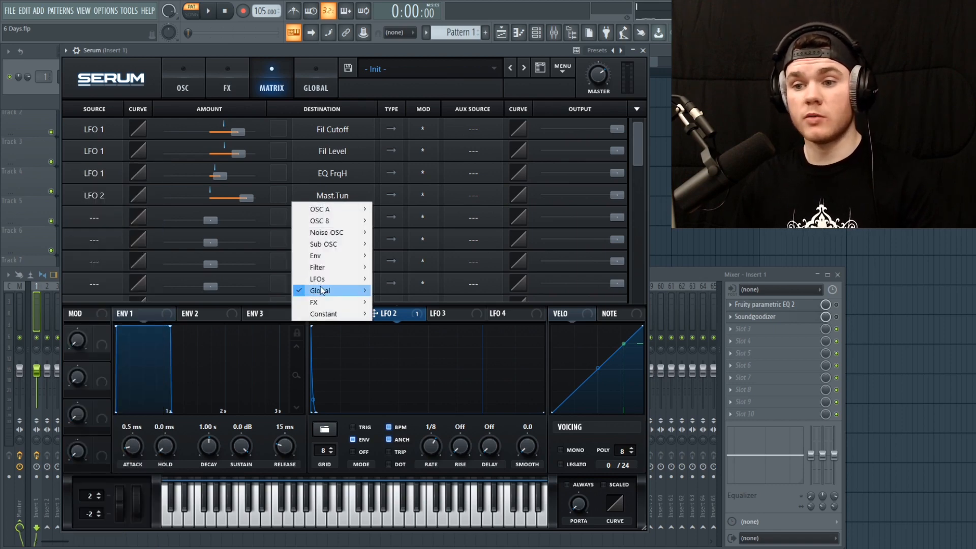
{"action": "mouse_move", "coordinate": [325, 290]}
{"action": "left_click", "coordinate": [334, 52]}
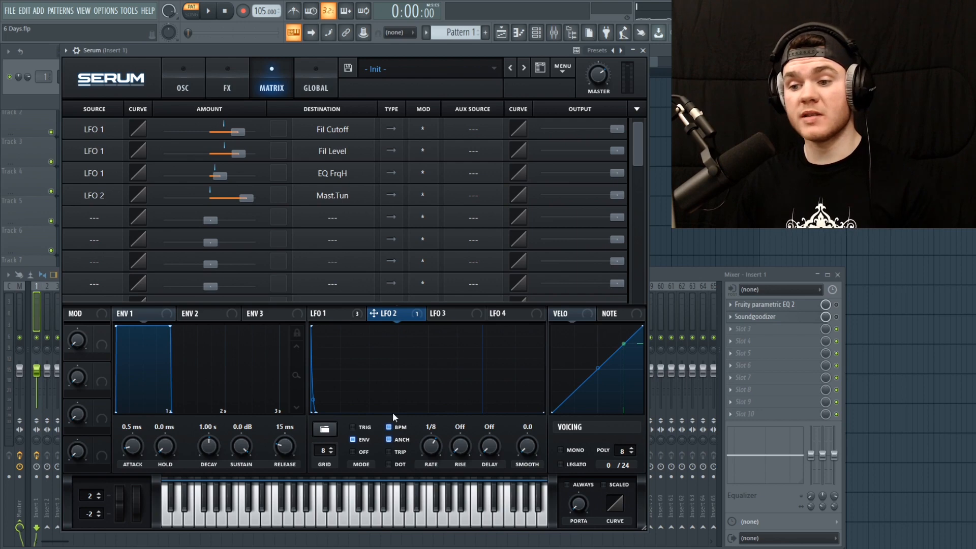
- Return to the oscillator view and play the pattern while testing the lower point at the start of LFO 2's curve
{"action": "left_click", "coordinate": [195, 75]}
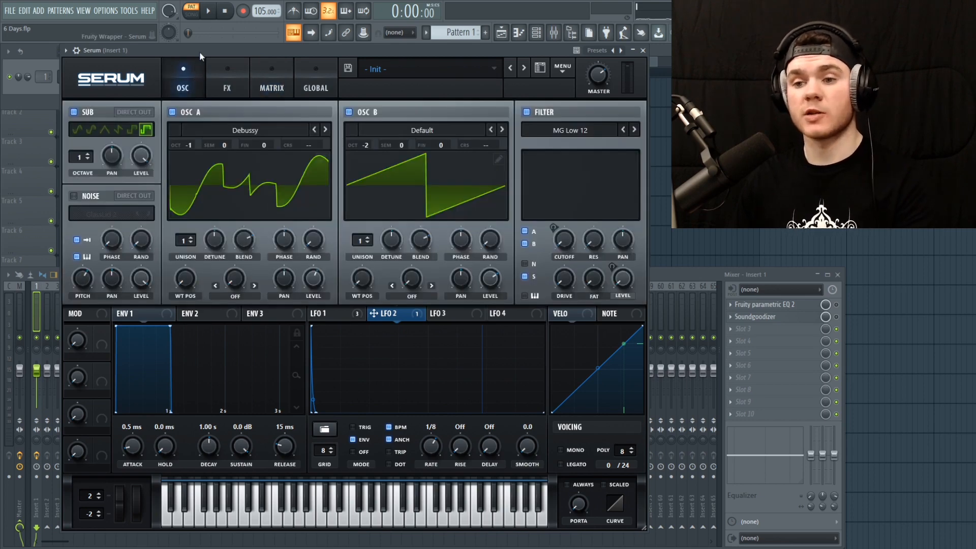
{"action": "key", "text": "space"}
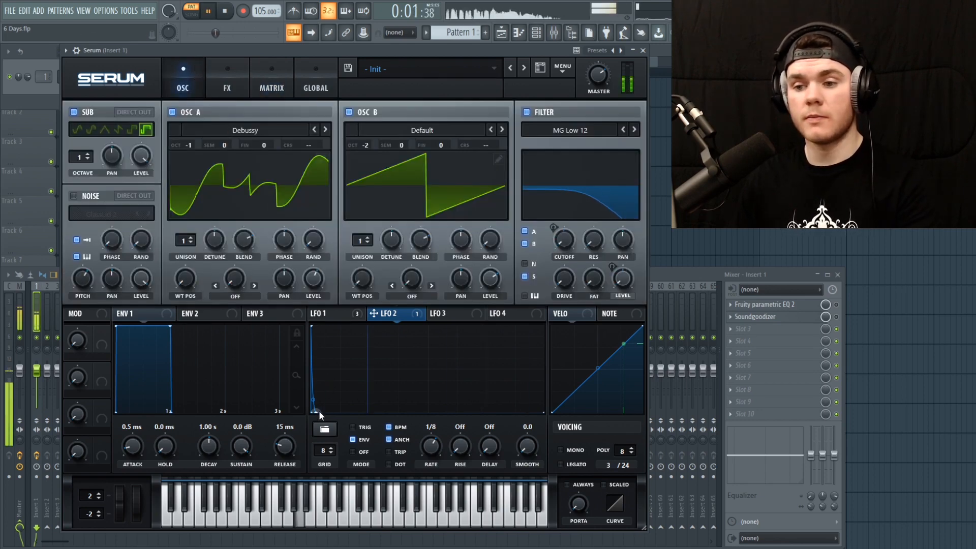
{"action": "key", "text": "space"}
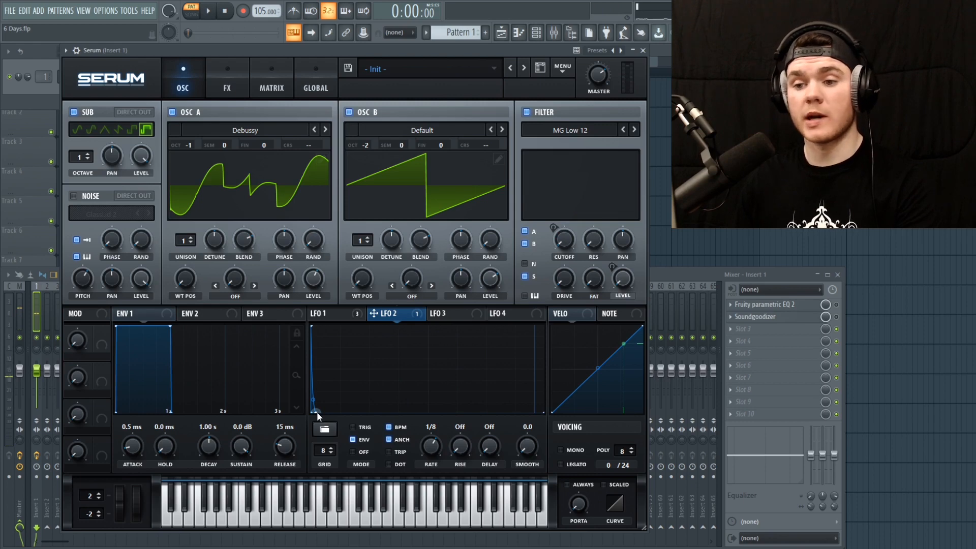
{"action": "key", "text": "space"}
{"action": "left_click_drag", "start_coordinate": [317, 411], "coordinate": [316, 447]}
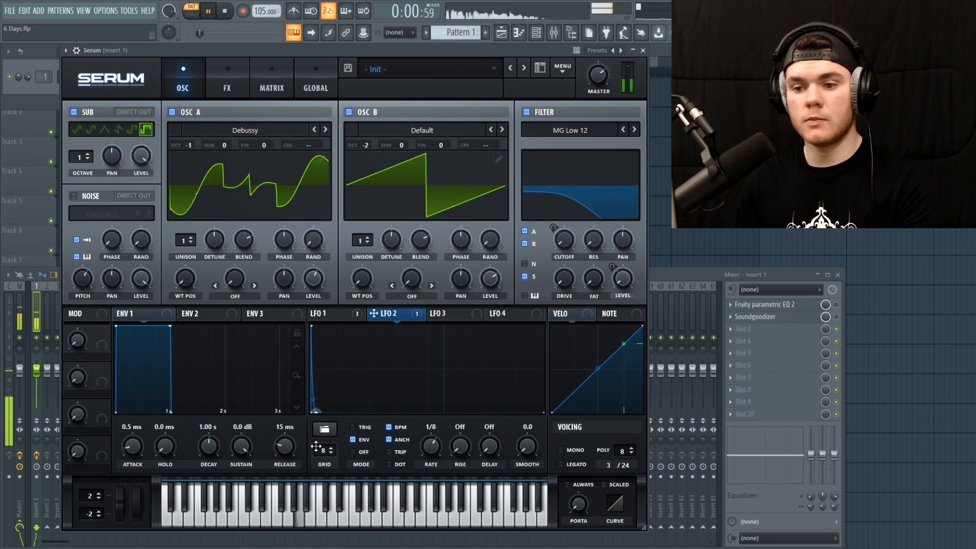
{"action": "key", "text": "space"}
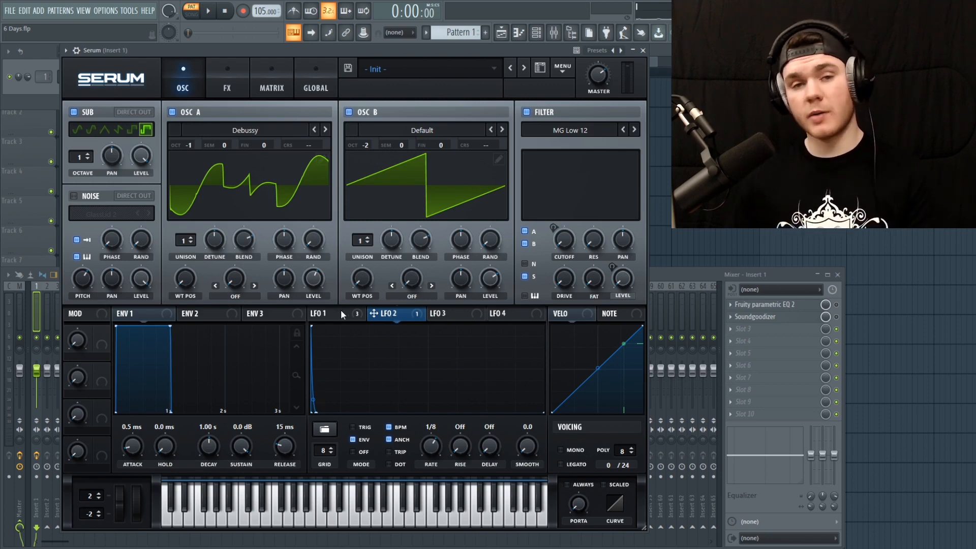
- Show LFO 1, enable the EQ effect in Serum, and play the pattern through it
{"action": "mouse_move", "coordinate": [341, 313]}
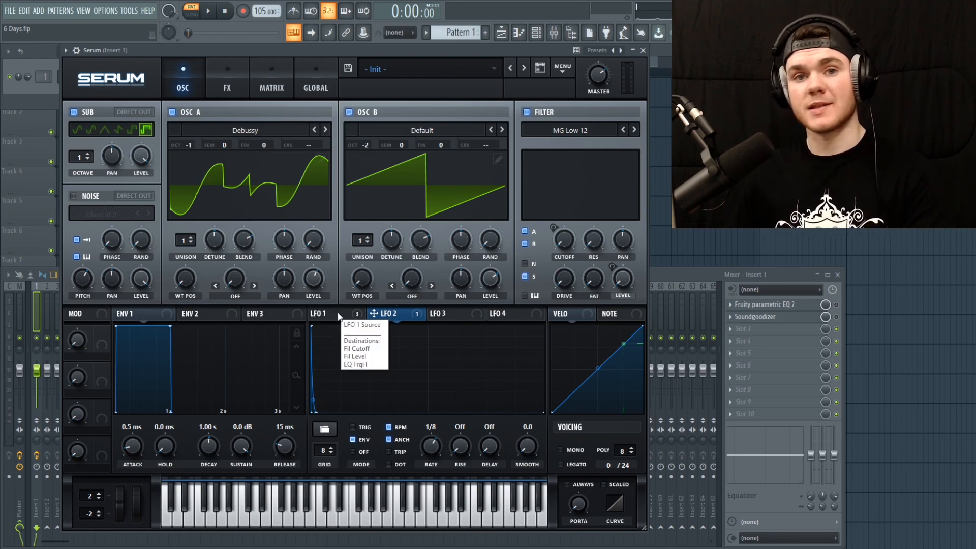
{"action": "left_click", "coordinate": [326, 314]}
{"action": "left_click", "coordinate": [219, 69]}
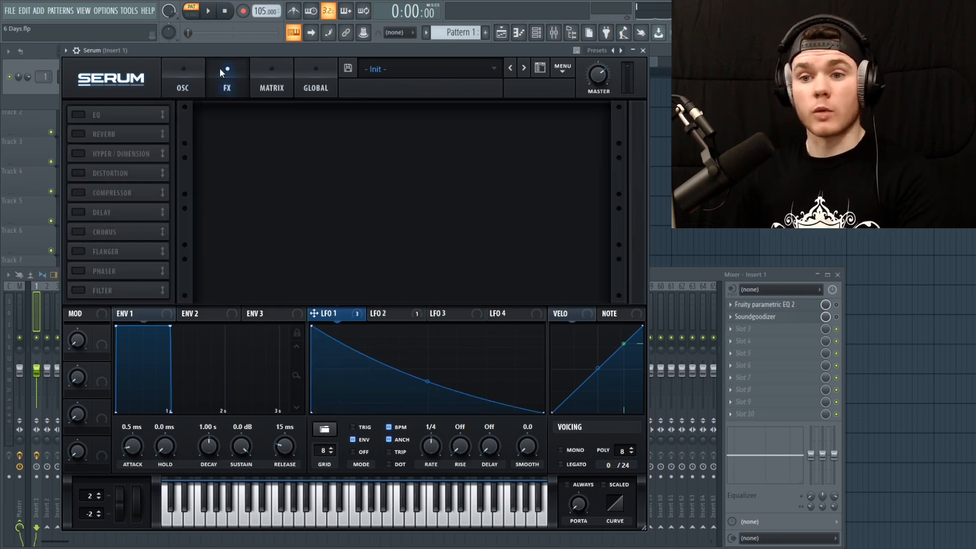
{"action": "left_click", "coordinate": [78, 115]}
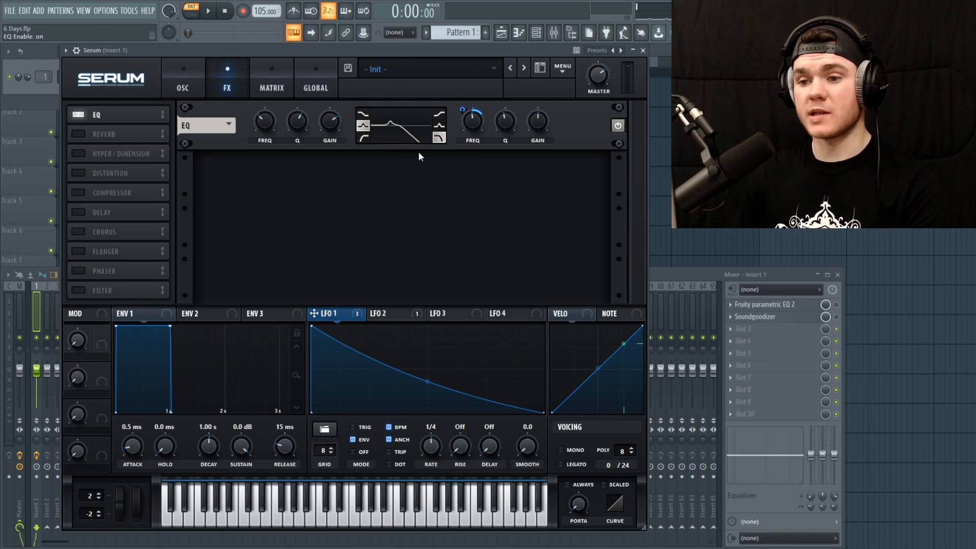
{"action": "key", "text": "space"}
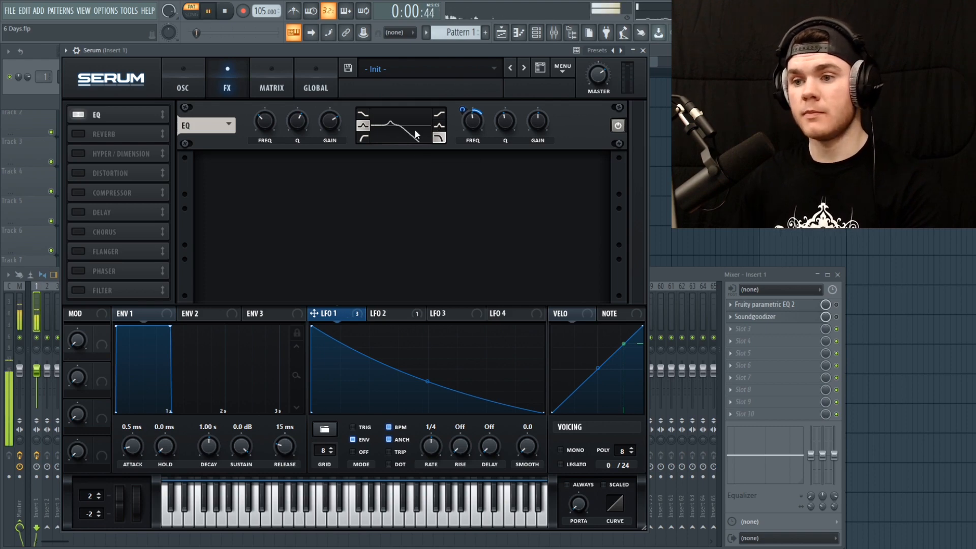
{"action": "key", "text": "space"}
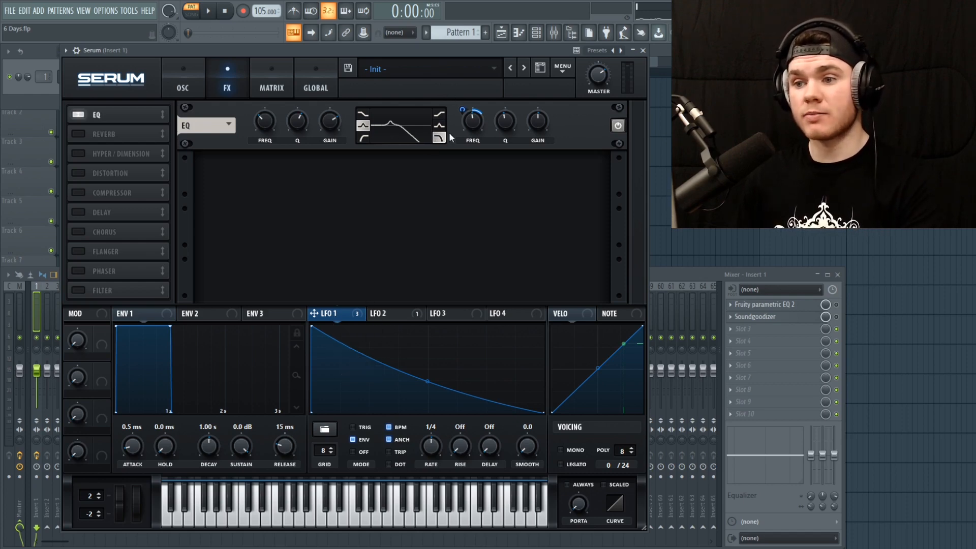
{"action": "key", "text": "space"}
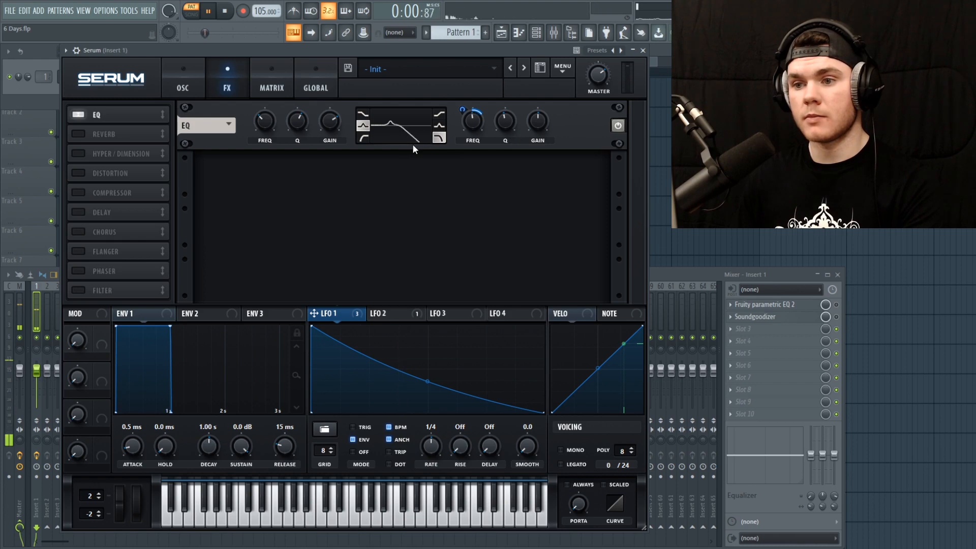
{"action": "key", "text": "space"}
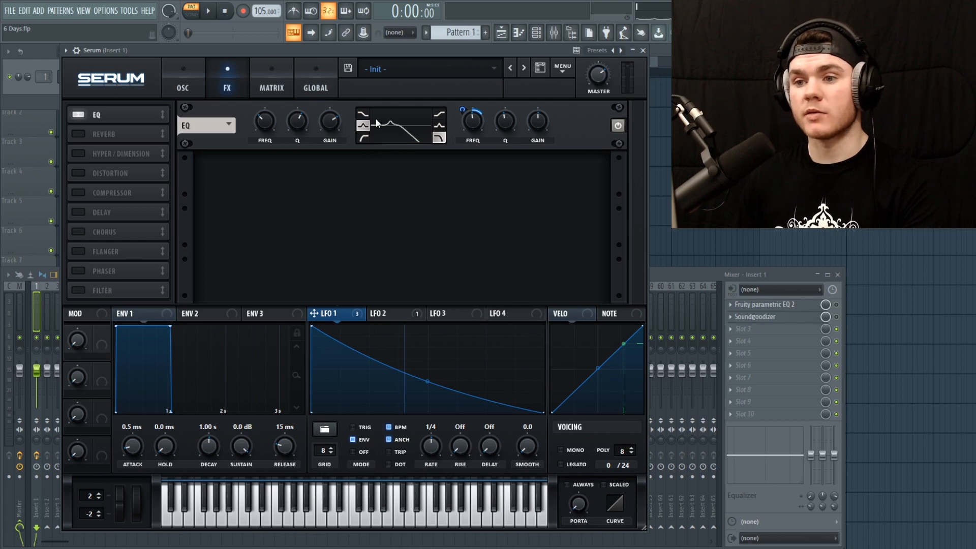
{"action": "mouse_move", "coordinate": [269, 118]}
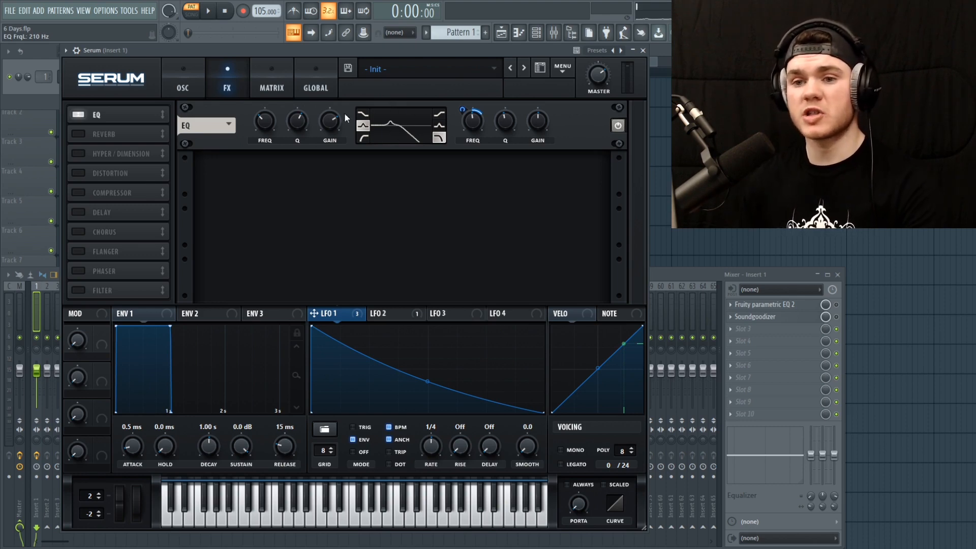
- Enable the Reverb effect with its Hall setting and play the pattern through it
{"action": "left_click", "coordinate": [78, 134]}
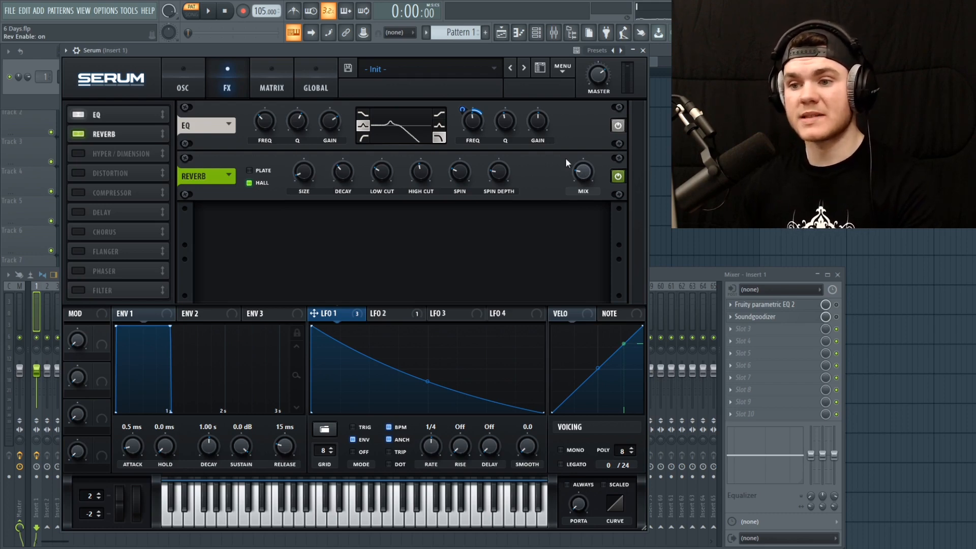
{"action": "key", "text": "space"}
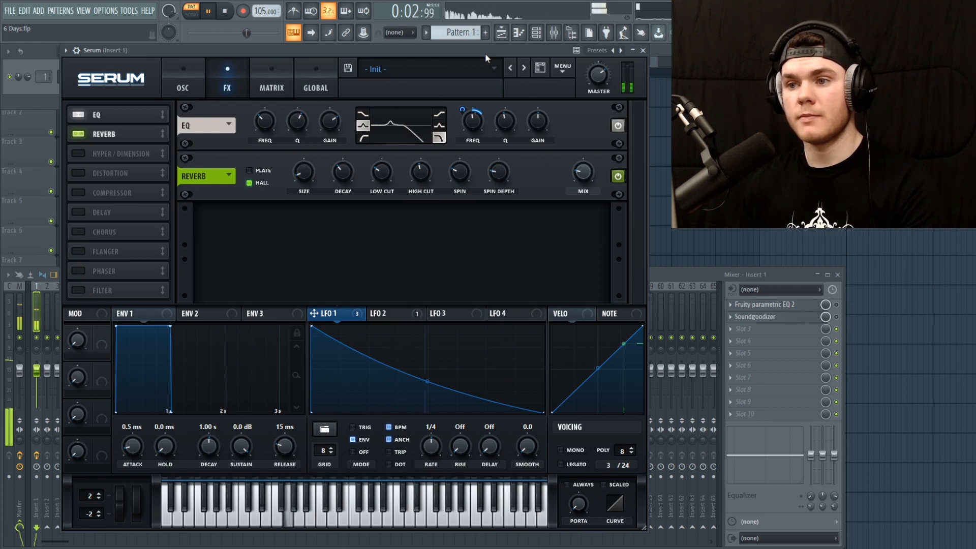
{"action": "key", "text": "space"}
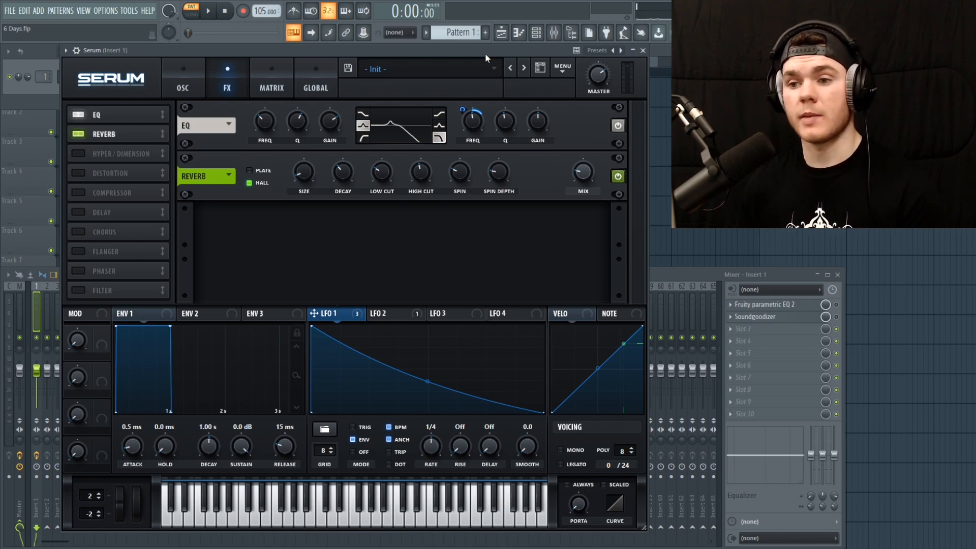
{"action": "left_click", "coordinate": [385, 172]}
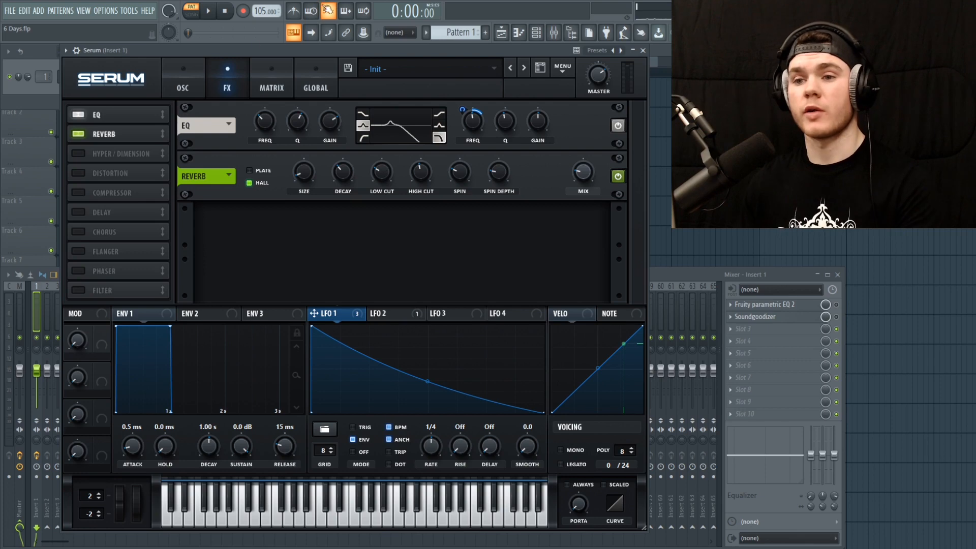
- Enable the Hyper/Dimension effect and play the pattern with it added
{"action": "left_click", "coordinate": [78, 153]}
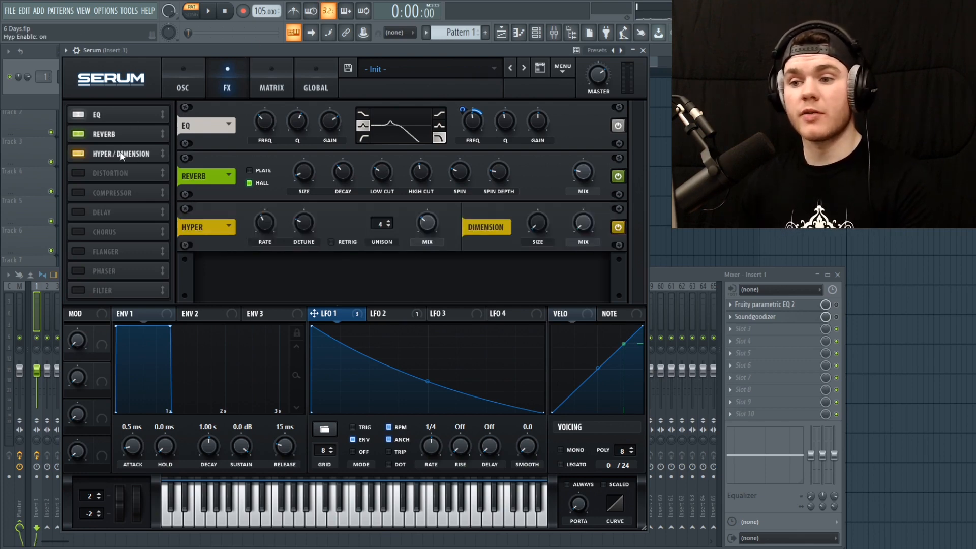
{"action": "mouse_move", "coordinate": [432, 224]}
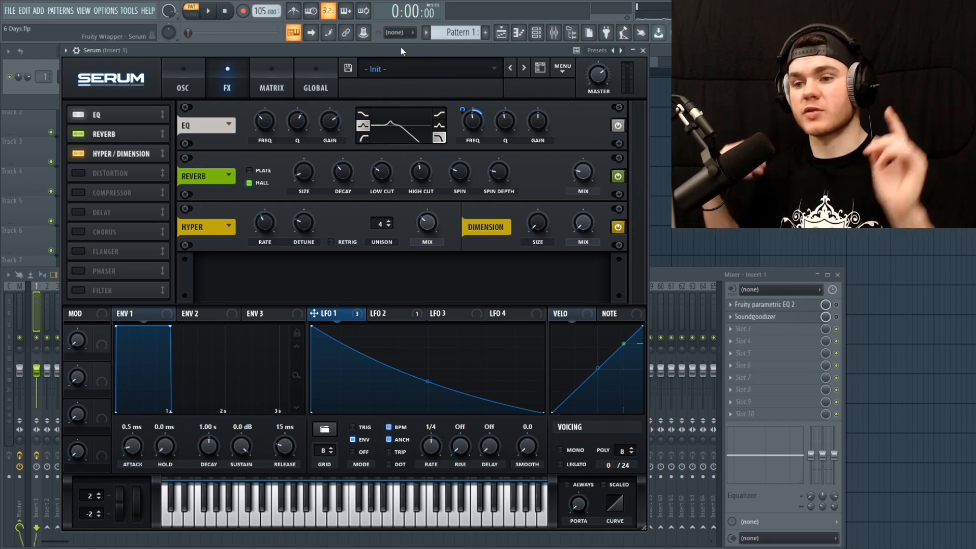
{"action": "key", "text": "space"}
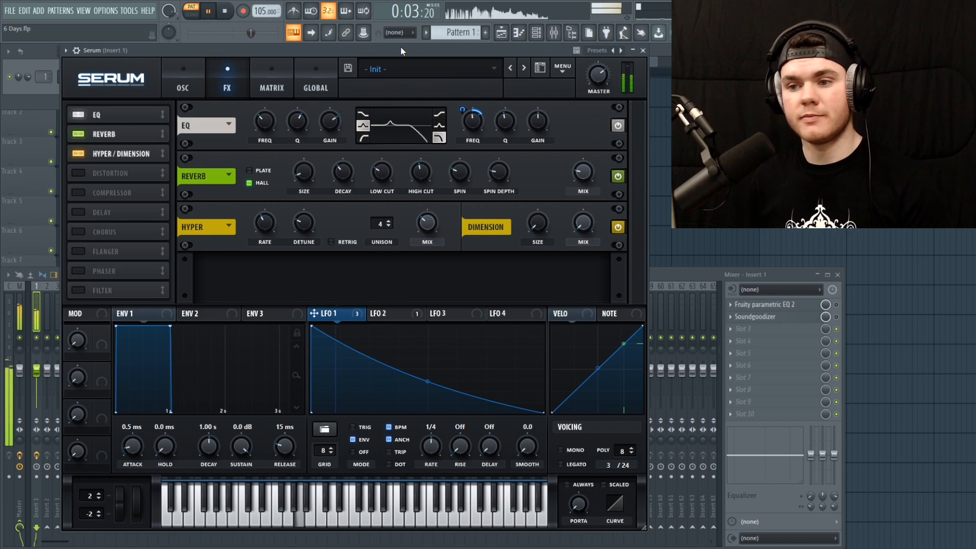
{"action": "key", "text": "space"}
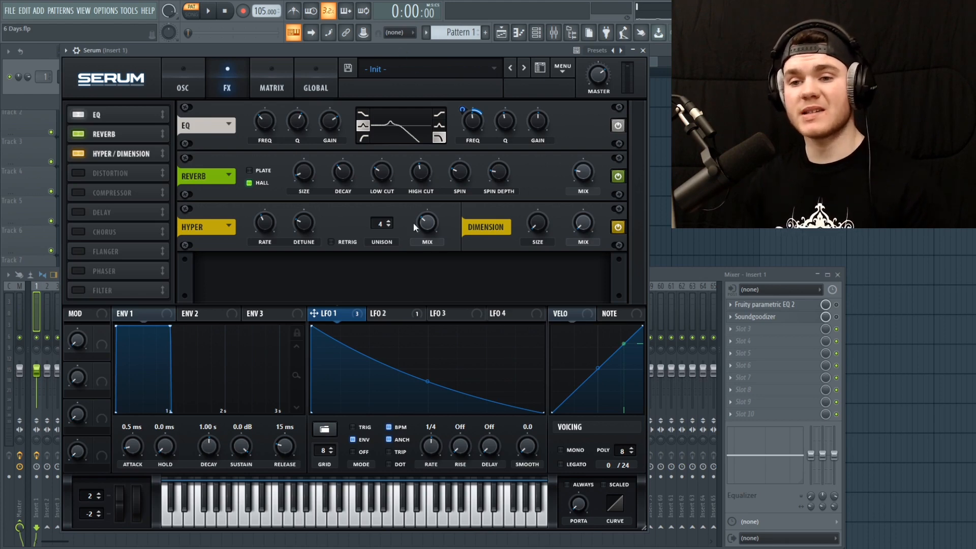
- Close Serum, enable Fruity parametric EQ 2 on Insert 1 in an enlarged window, and play the pattern through it
{"action": "left_click", "coordinate": [197, 79]}
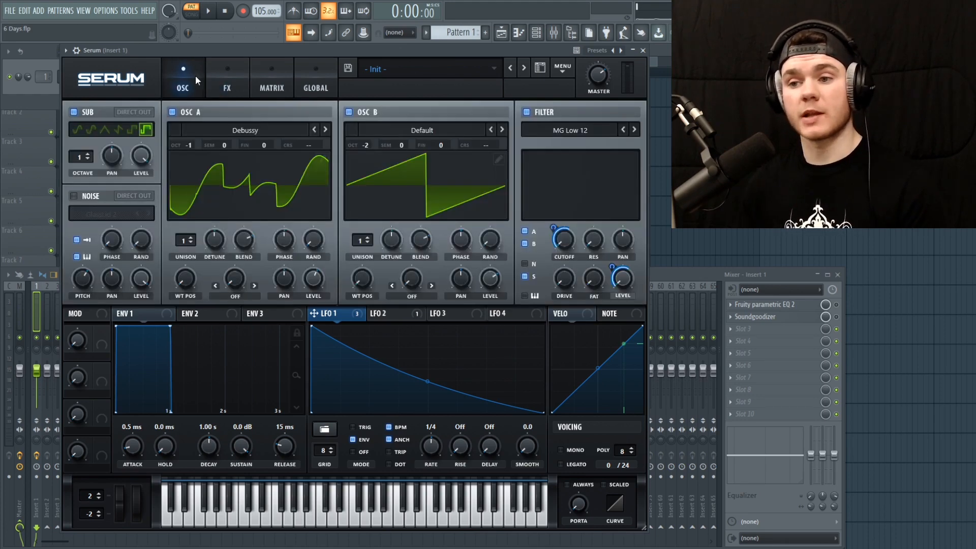
{"action": "left_click", "coordinate": [643, 52]}
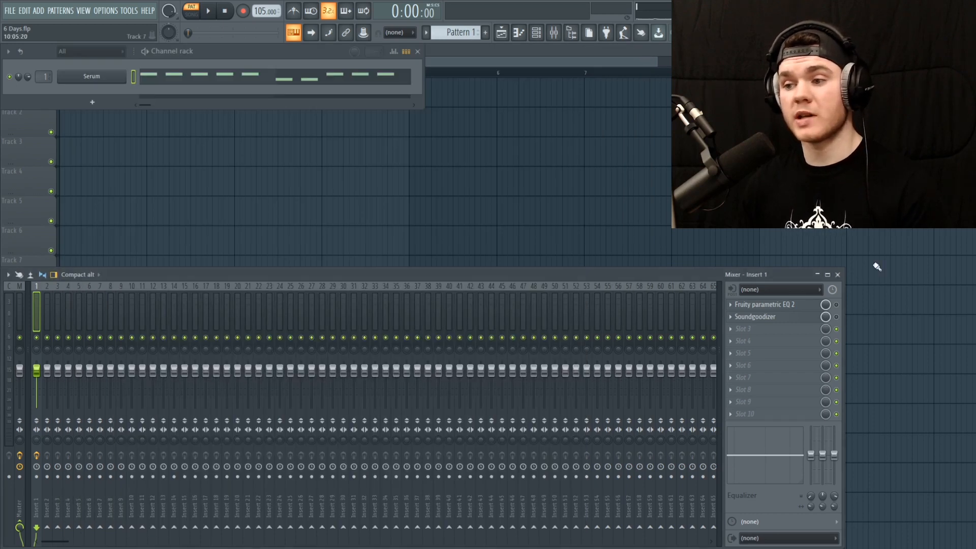
{"action": "left_click", "coordinate": [790, 305]}
{"action": "left_click_drag", "start_coordinate": [269, 168], "coordinate": [280, 118]}
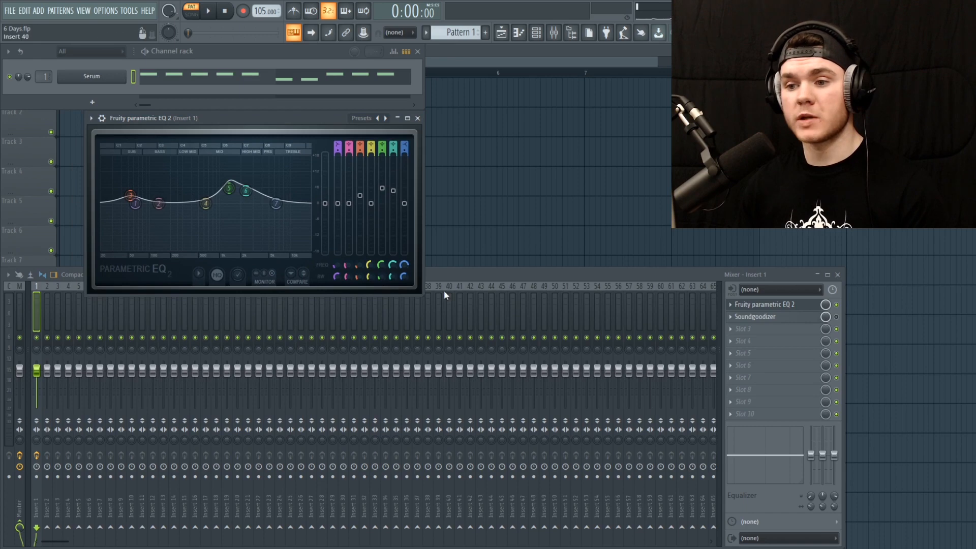
{"action": "left_click_drag", "start_coordinate": [425, 291], "coordinate": [609, 432]}
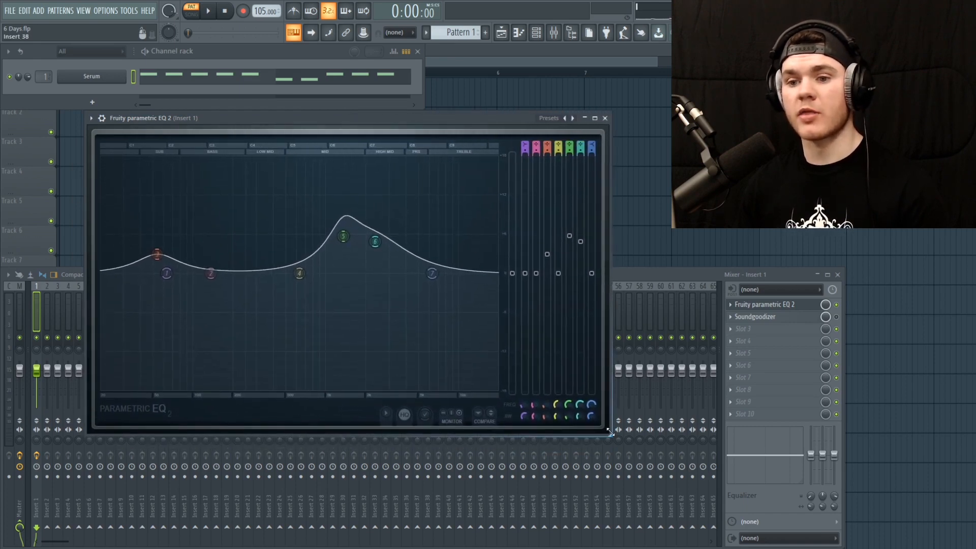
{"action": "mouse_move", "coordinate": [457, 118]}
{"action": "left_mouse_down"}
{"action": "mouse_move", "coordinate": [436, 157]}
{"action": "mouse_move", "coordinate": [442, 127]}
{"action": "left_mouse_up"}
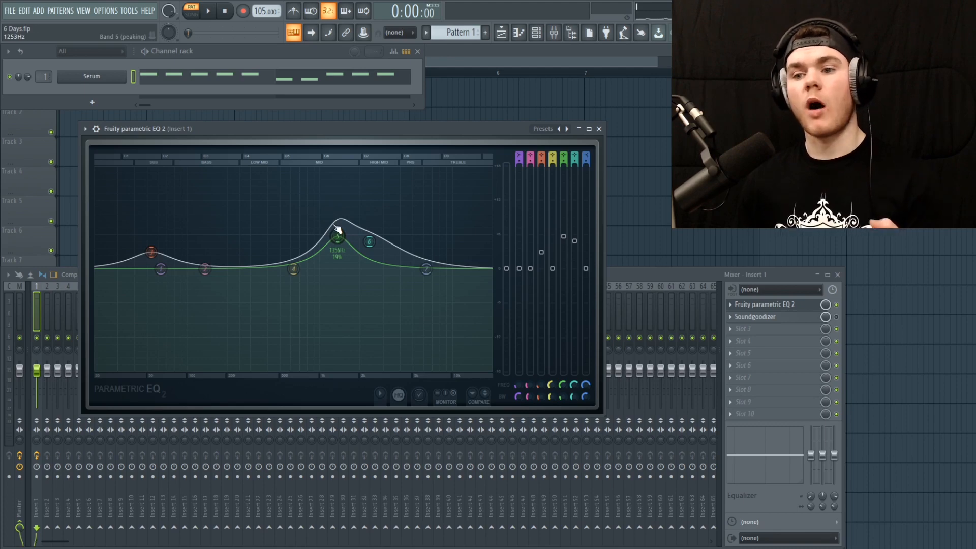
{"action": "key", "text": "space"}
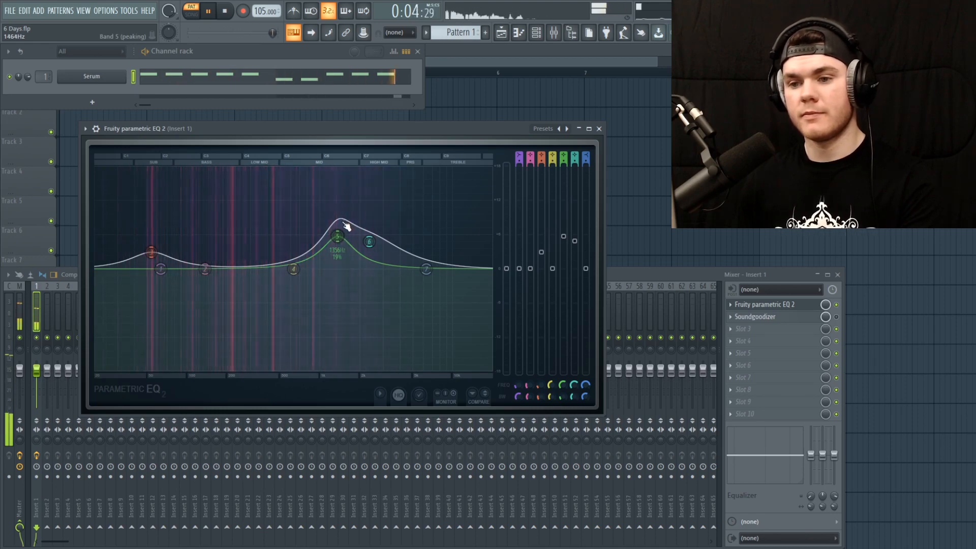
{"action": "key", "text": "space"}
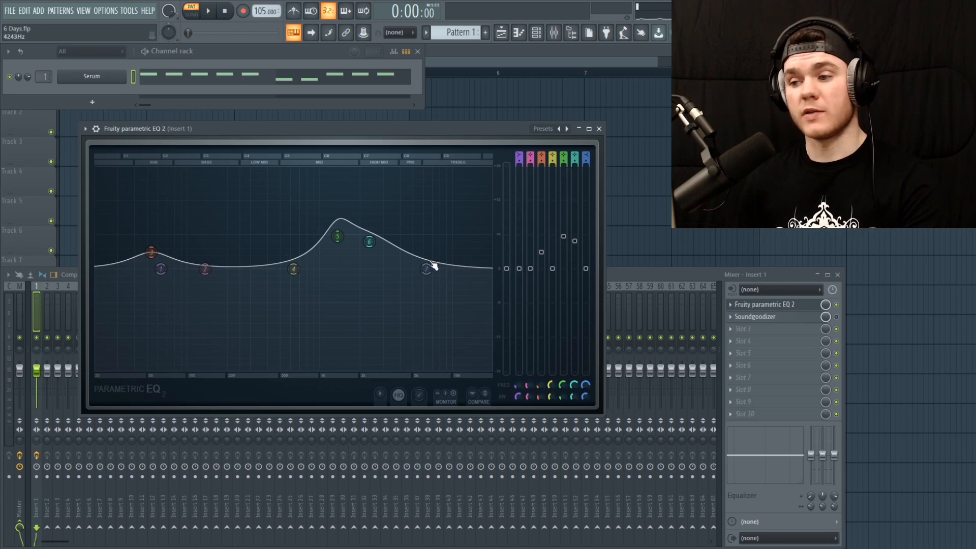
- Enable Soundgoodizer on Insert 1 in mode A and compare the playing pattern with it bypassed and active
{"action": "left_click", "coordinate": [781, 316]}
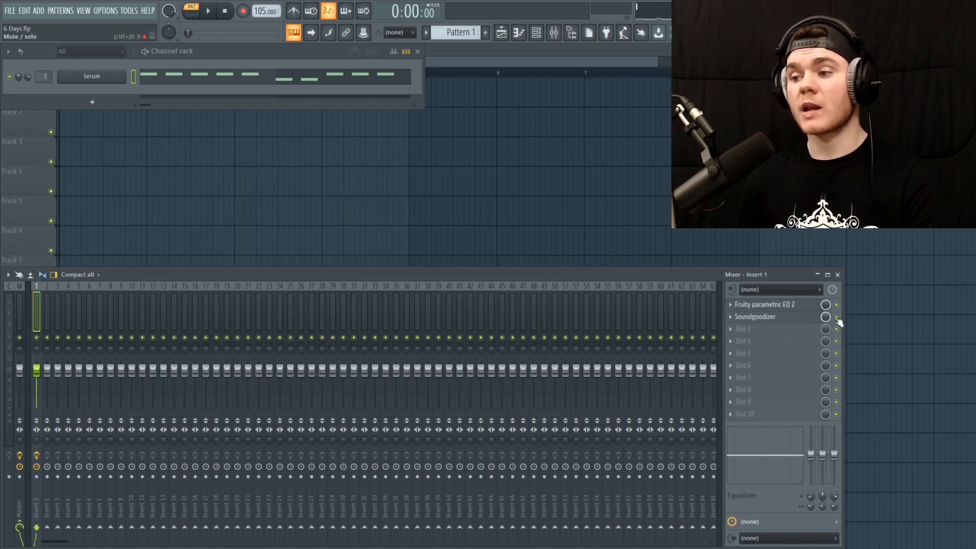
{"action": "left_click_drag", "start_coordinate": [126, 154], "coordinate": [357, 148]}
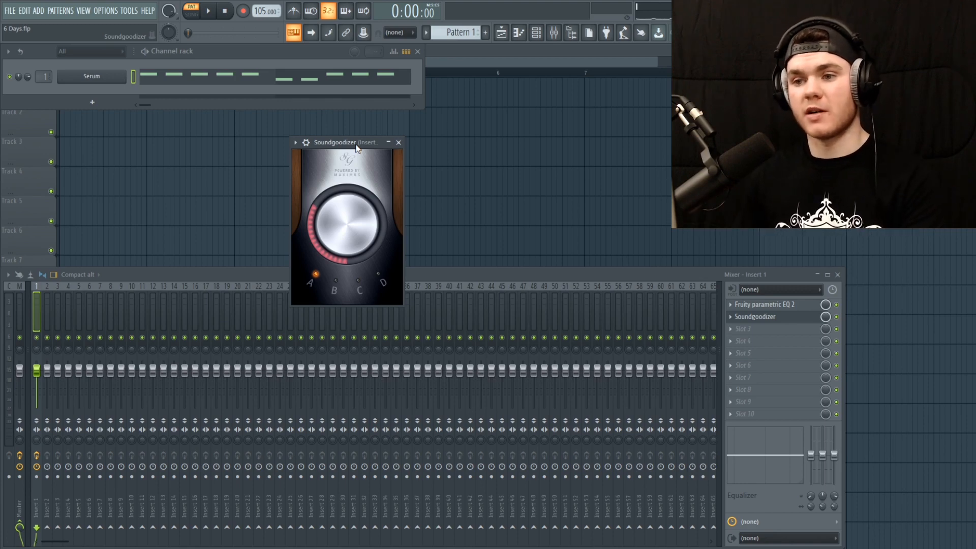
{"action": "key", "text": "space"}
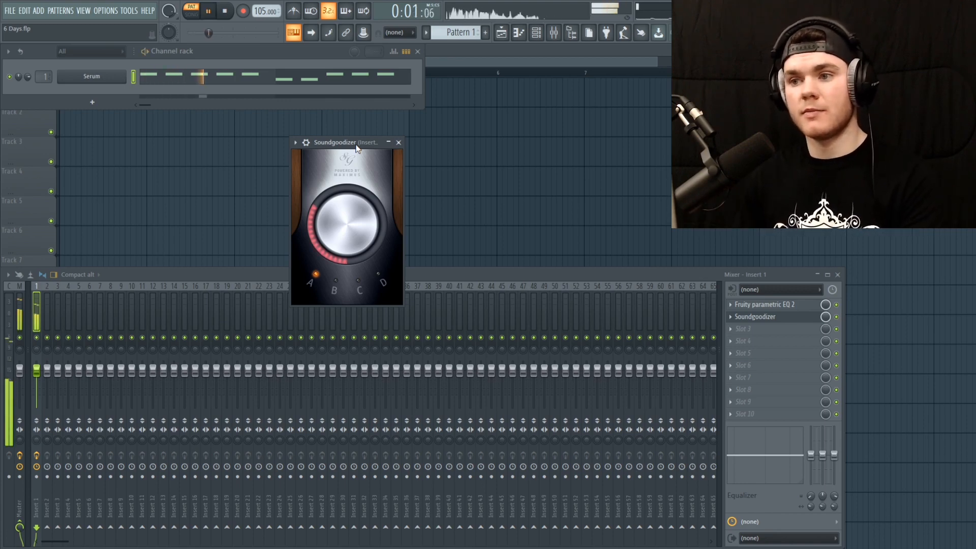
{"action": "left_click", "coordinate": [837, 318]}
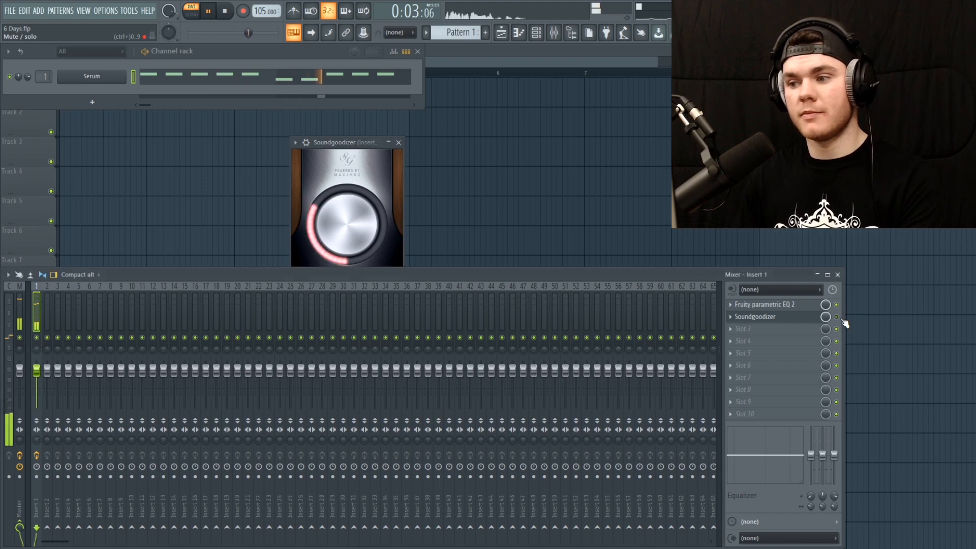
{"action": "left_click", "coordinate": [837, 317]}
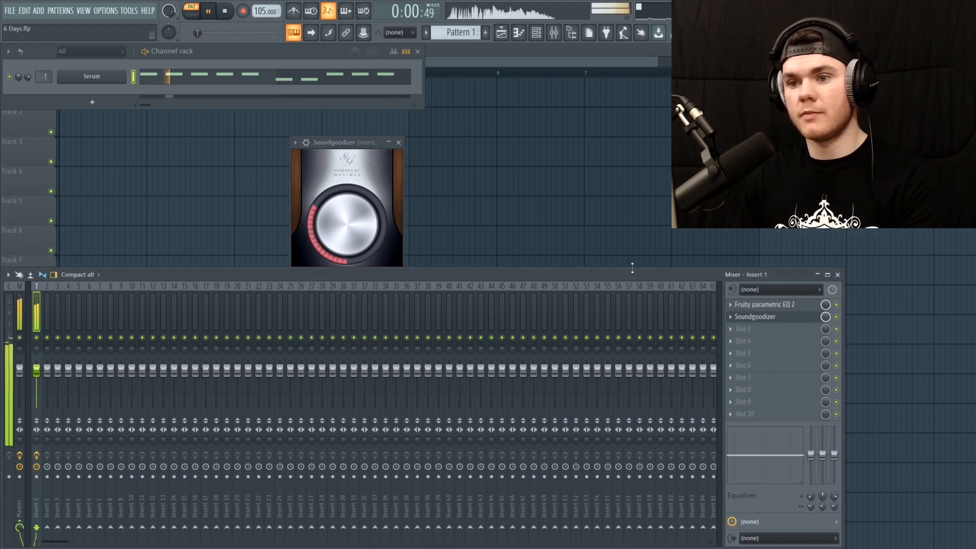
{"action": "left_click", "coordinate": [349, 151]}
{"action": "key", "text": "space"}
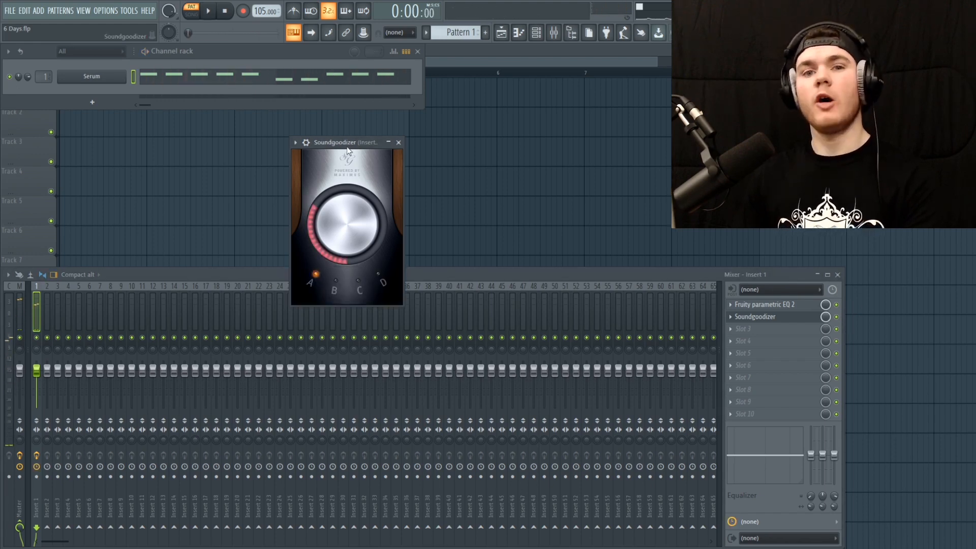